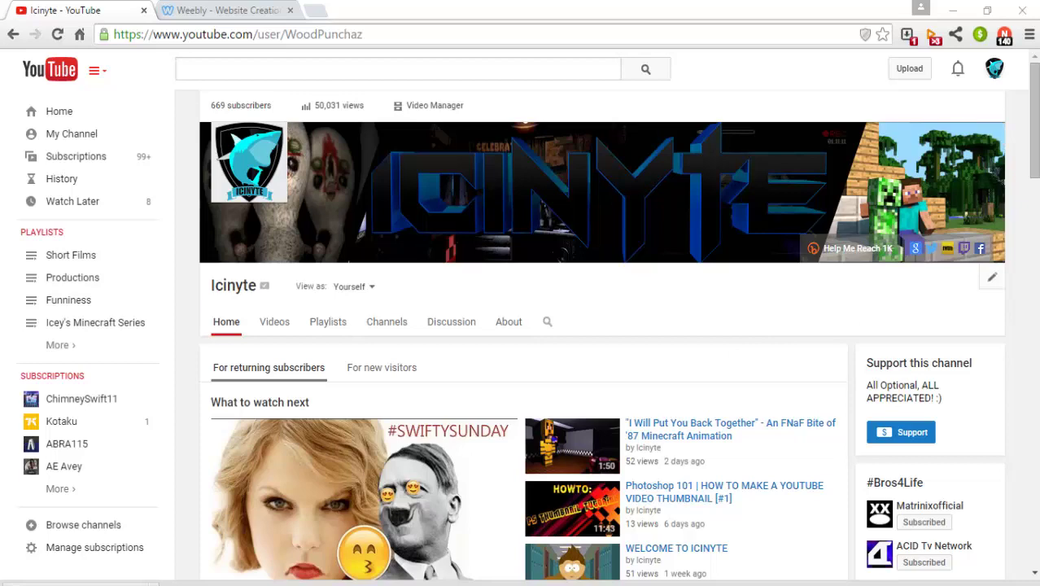
Scroll through the Icinyte YouTube channel home page and back to the top.
drag(1036, 150, 1037, 301)
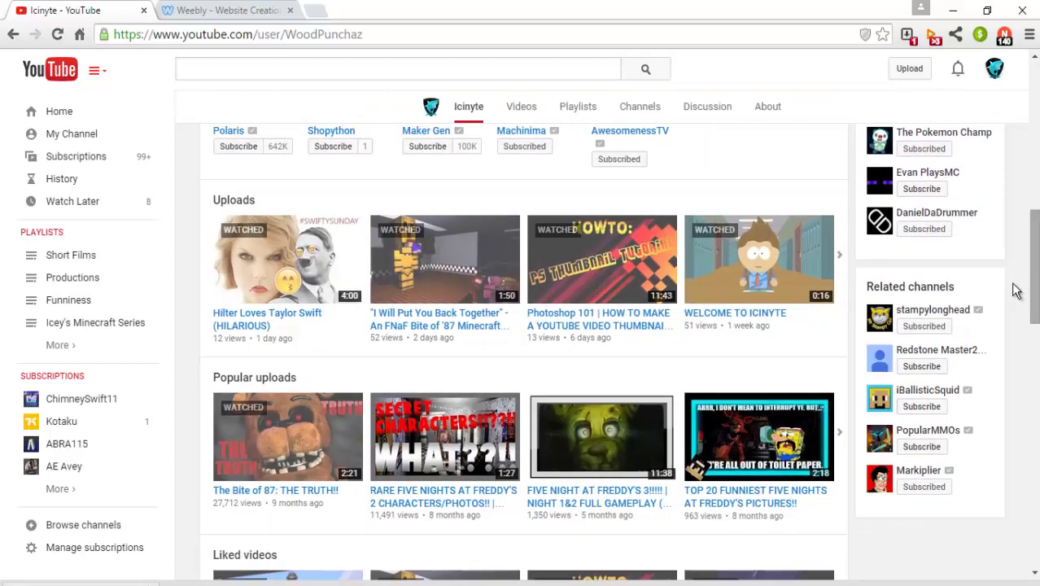
drag(1034, 268, 1034, 122)
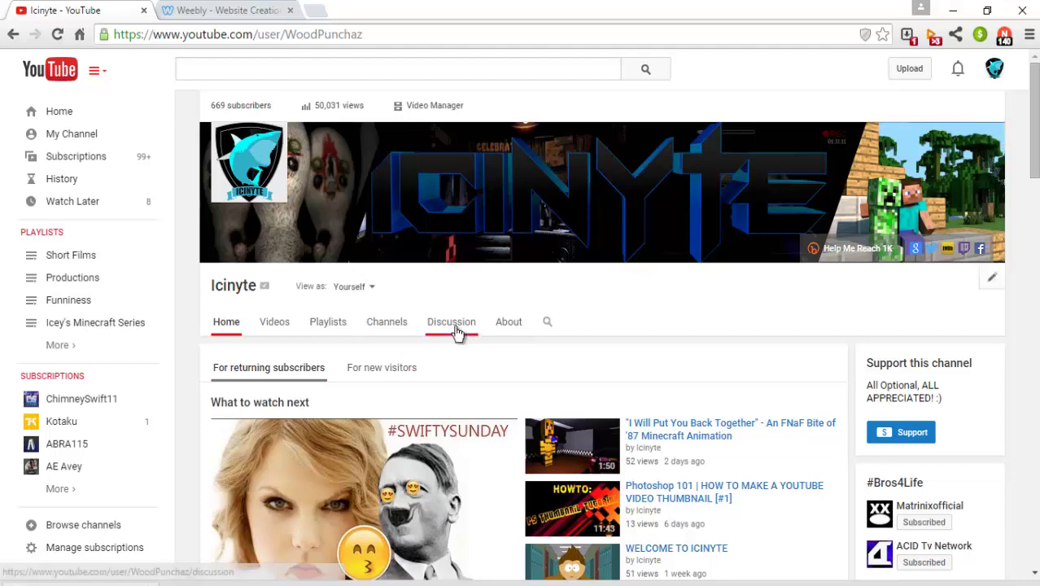
scroll(977, 200, down, 3)
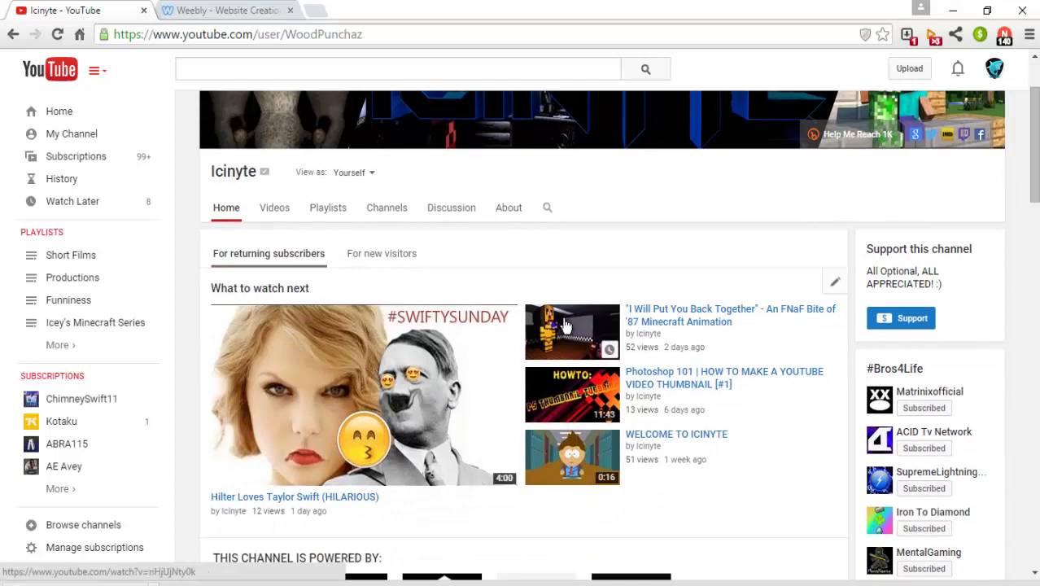
scroll(520, 325, up, 3)
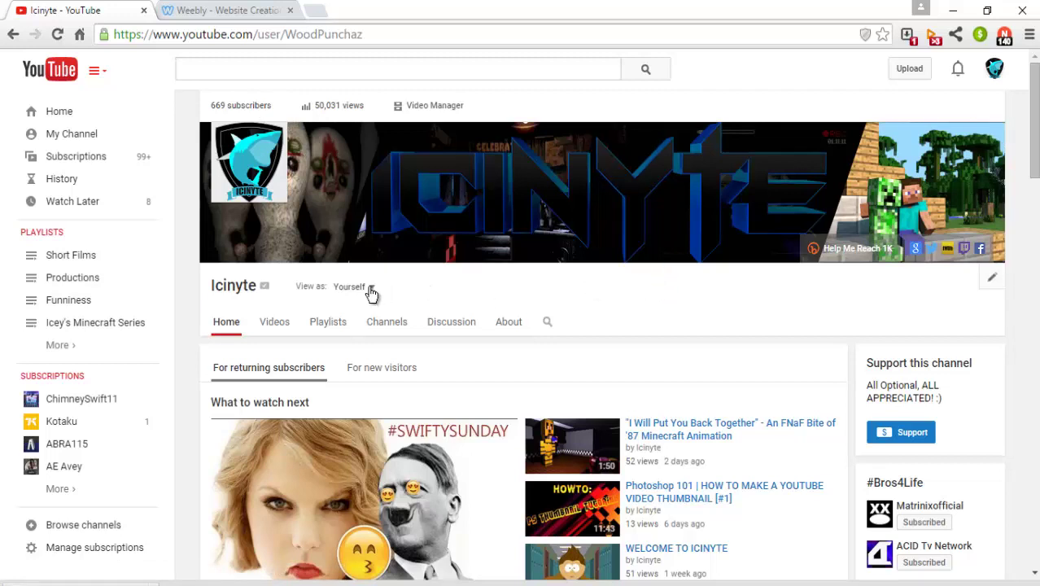
Open and dismiss the Google notifications list, then reload the Icinyte channel page.
click(959, 77)
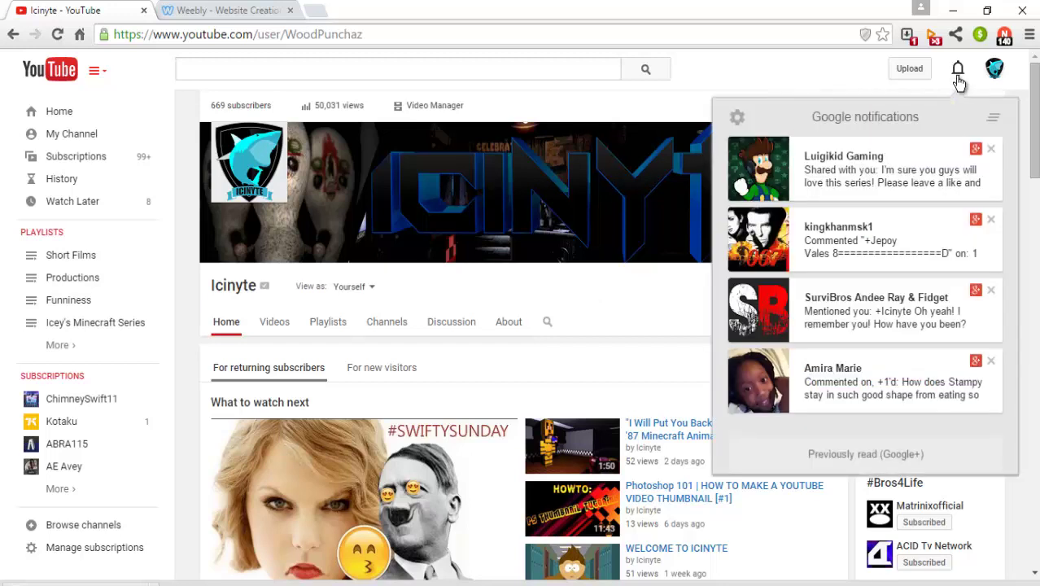
click(959, 77)
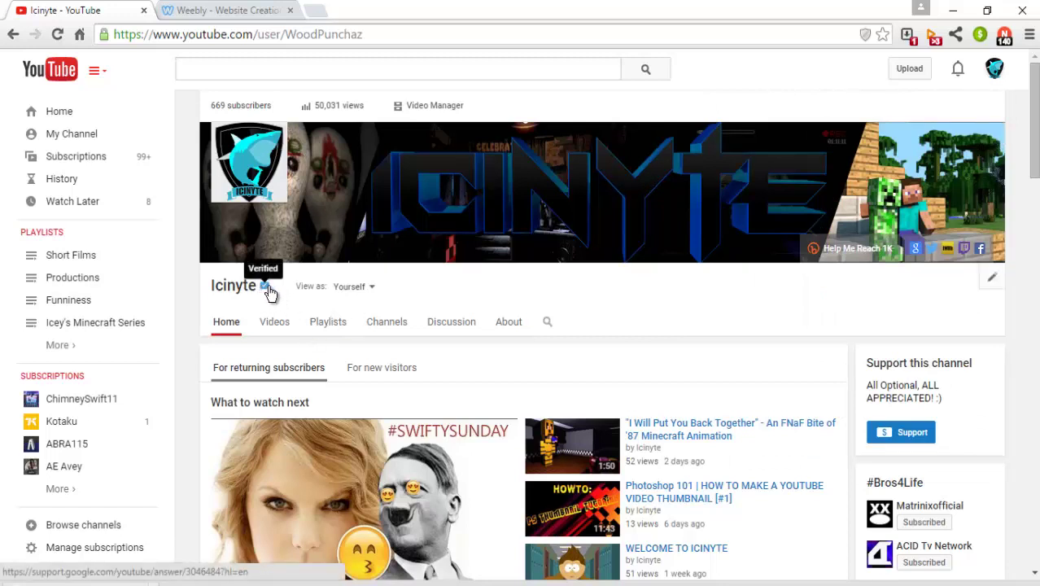
click(57, 35)
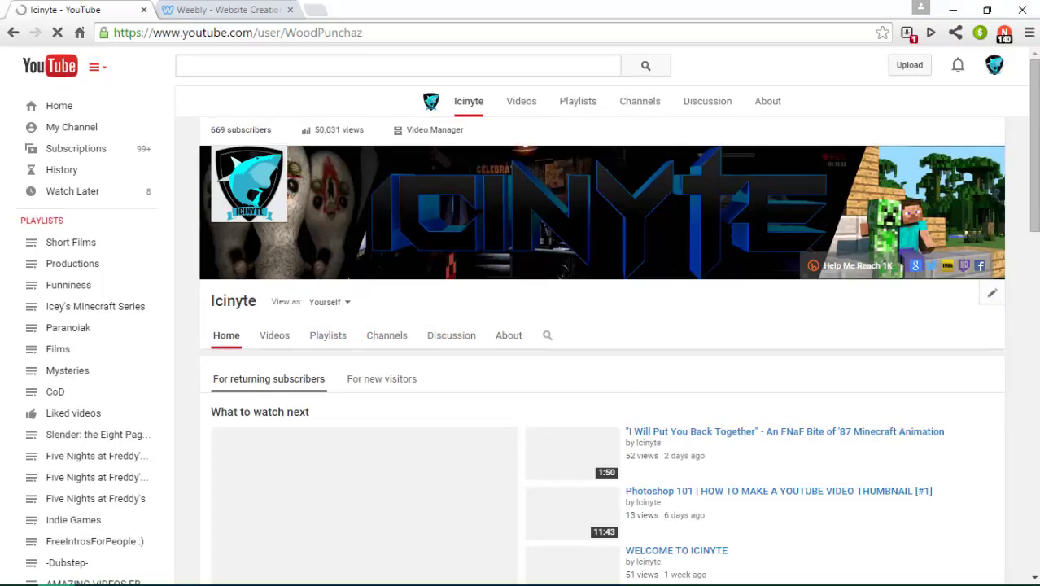
Open the Icinyte channel's About page and scroll down to its description and Links section.
click(508, 338)
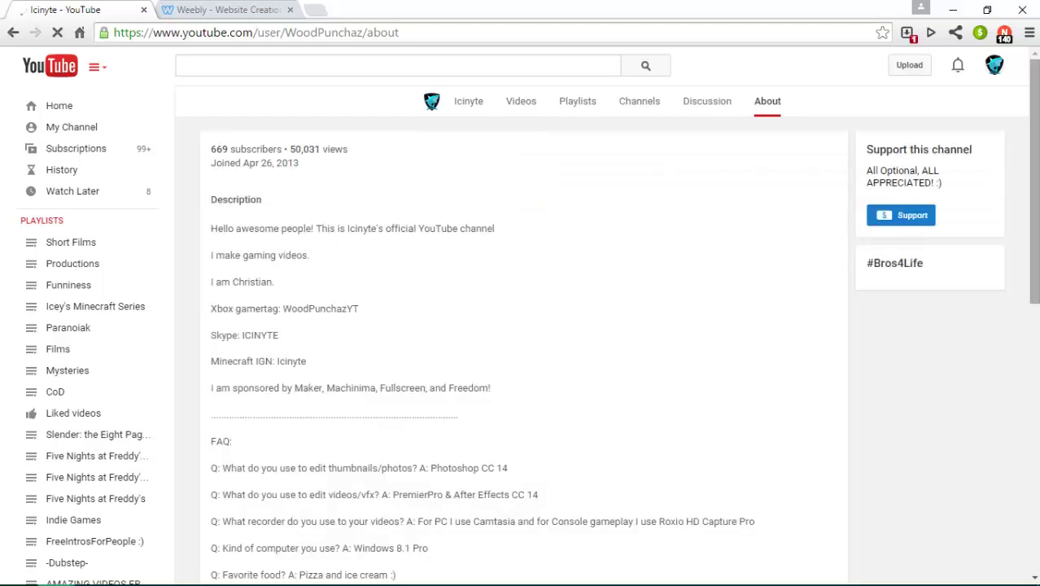
scroll(521, 325, down, 2)
scroll(521, 326, up, 2)
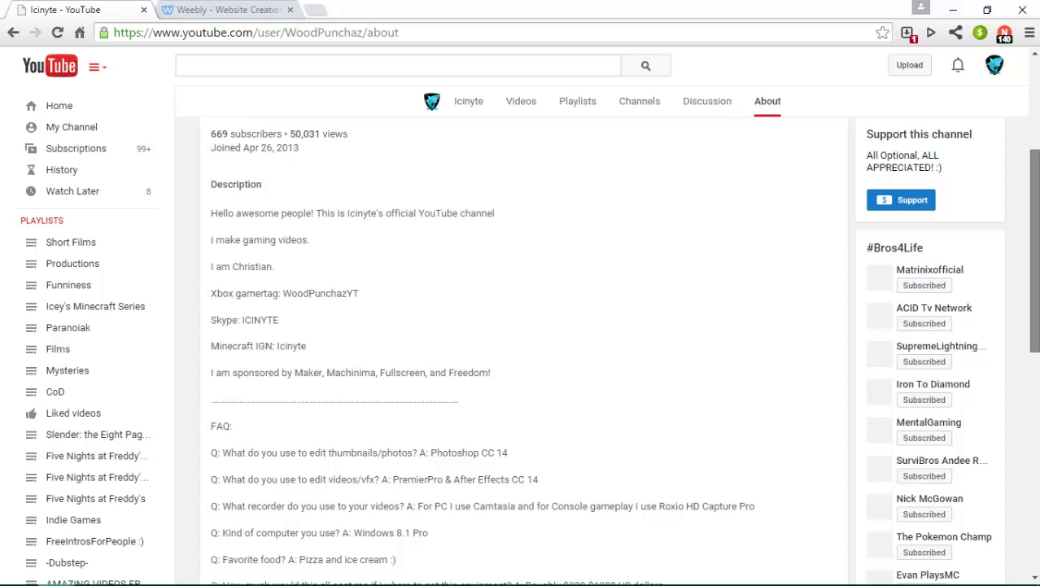
scroll(1039, 316, down, 4)
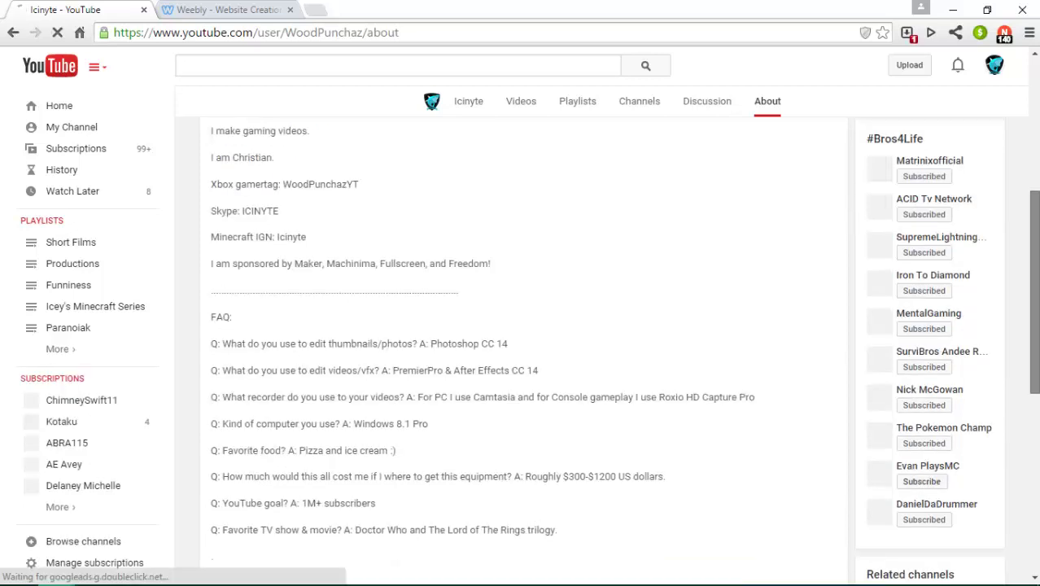
scroll(825, 439, down, 2)
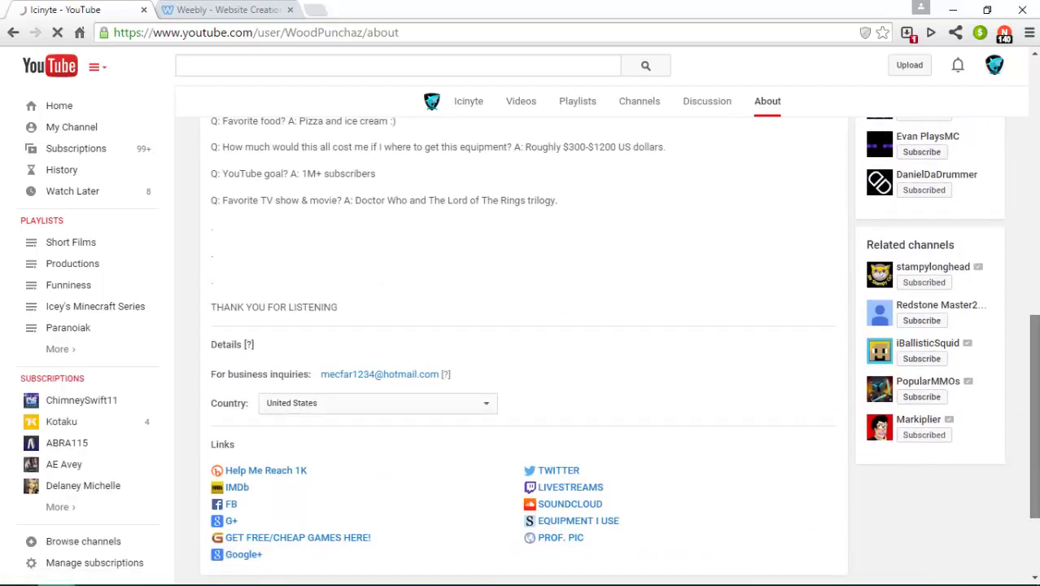
scroll(825, 439, down, 1)
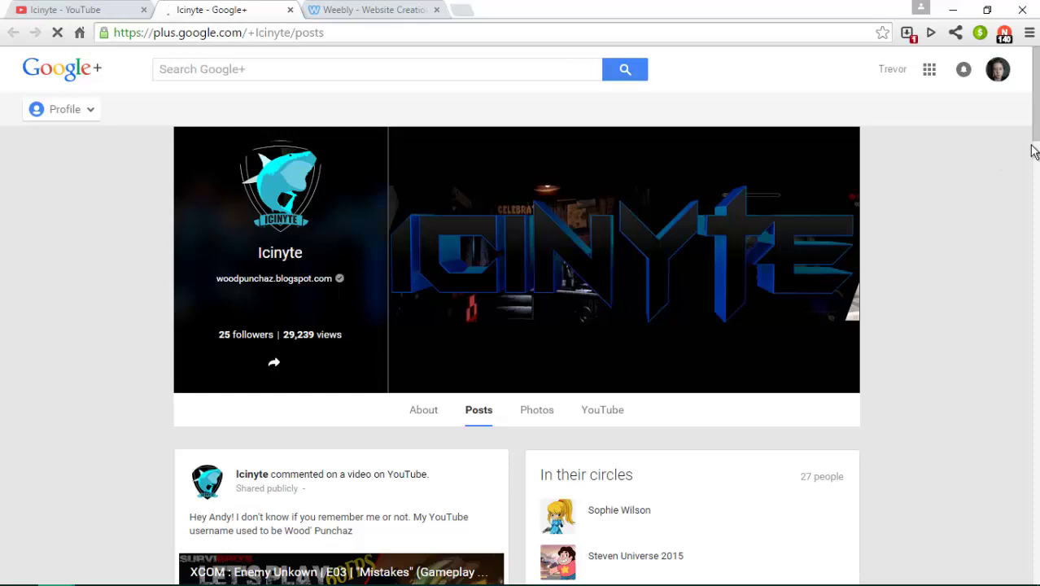
Scroll down the Icinyte Google+ page to review its links, then return to the top.
scroll(1035, 149, down, 1)
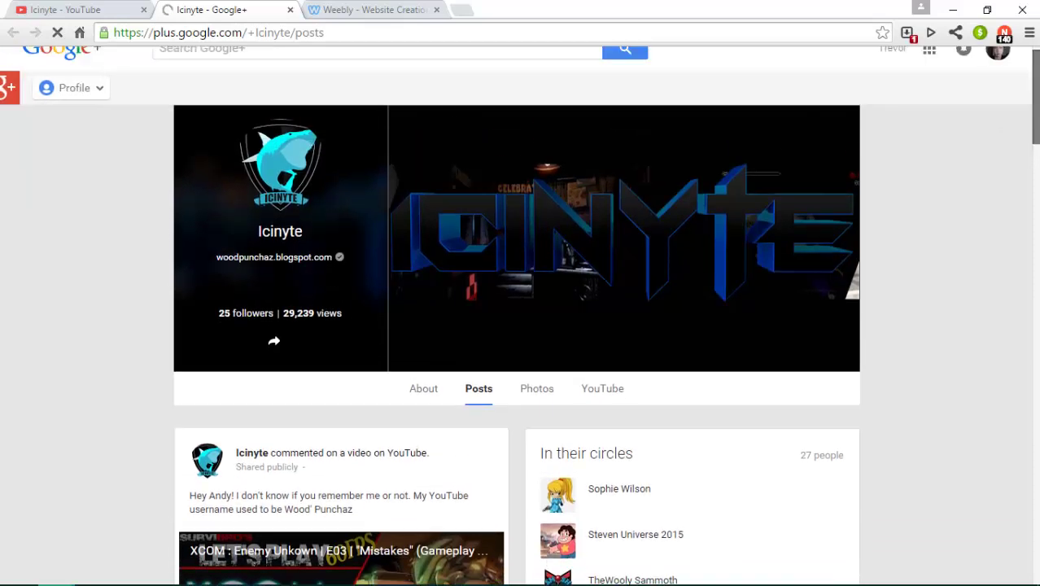
scroll(521, 326, down, 1)
scroll(521, 326, down, 1)
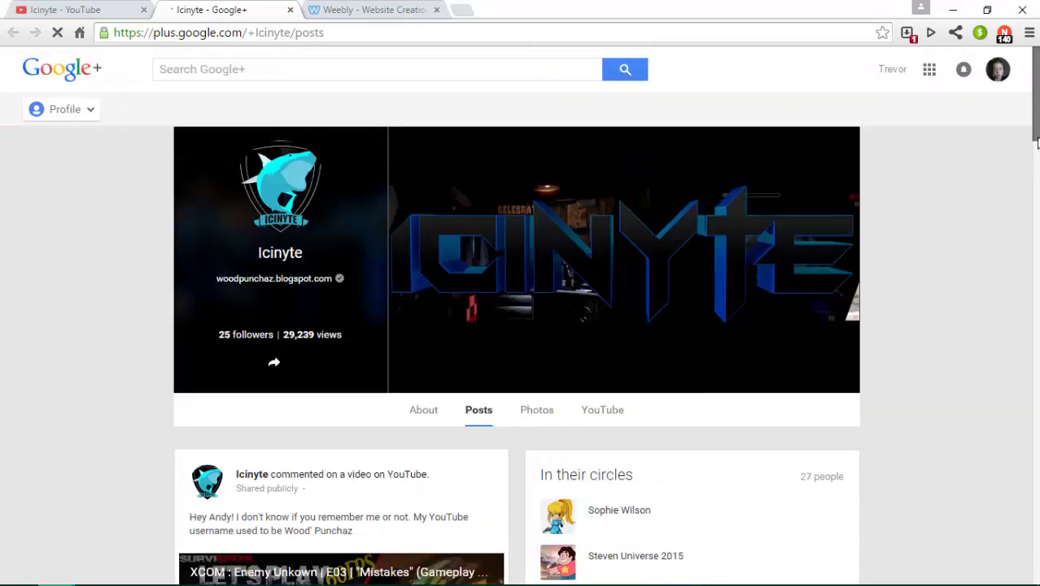
scroll(1035, 155, down, 2)
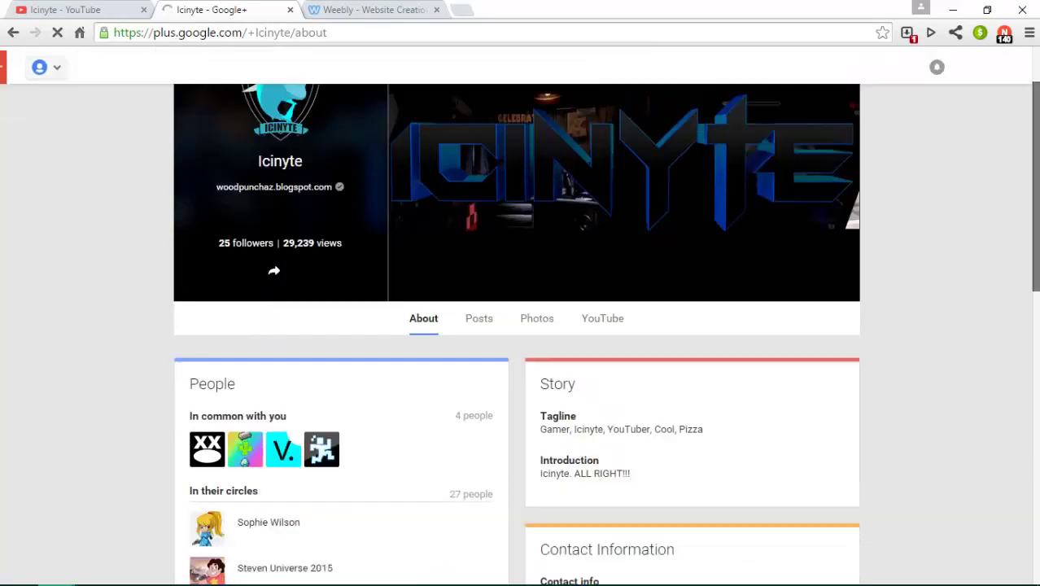
mouse_move(1033, 163)
mouse_down()
mouse_move(1037, 346)
mouse_move(1037, 186)
mouse_move(1015, 401)
mouse_up()
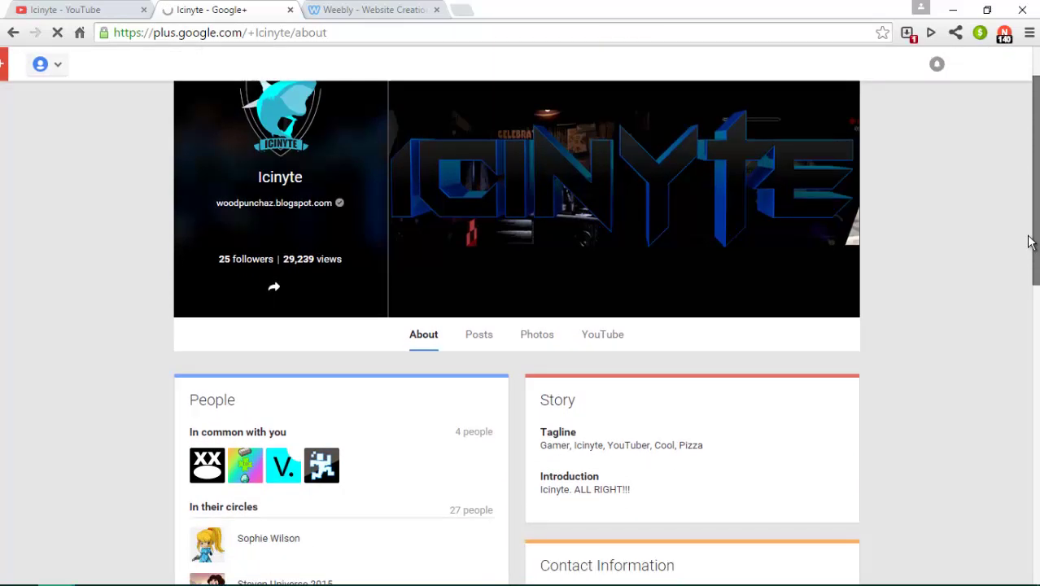
scroll(1015, 407, down, 2)
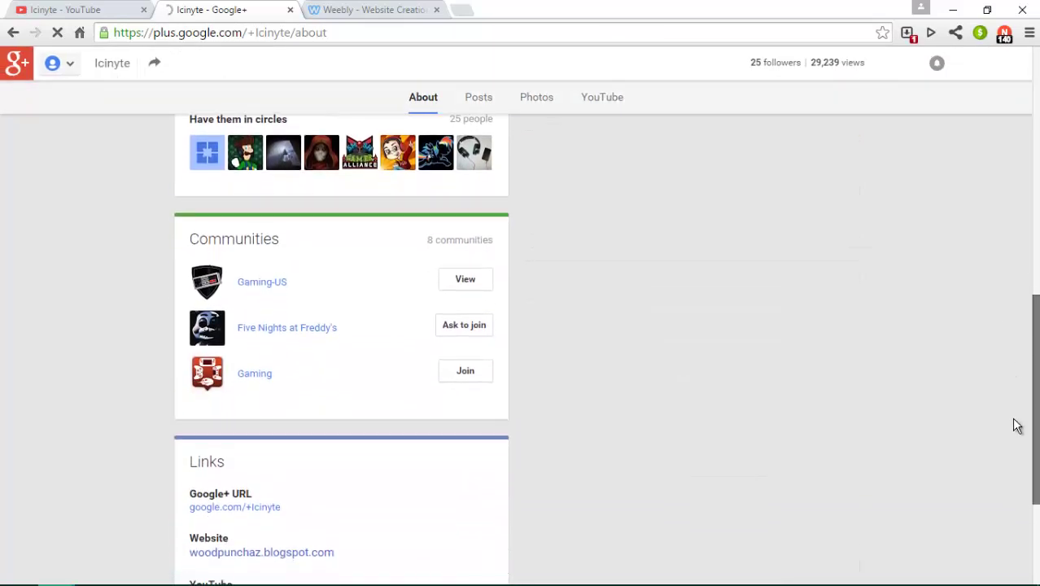
click(1033, 298)
drag(1033, 299, 1028, 511)
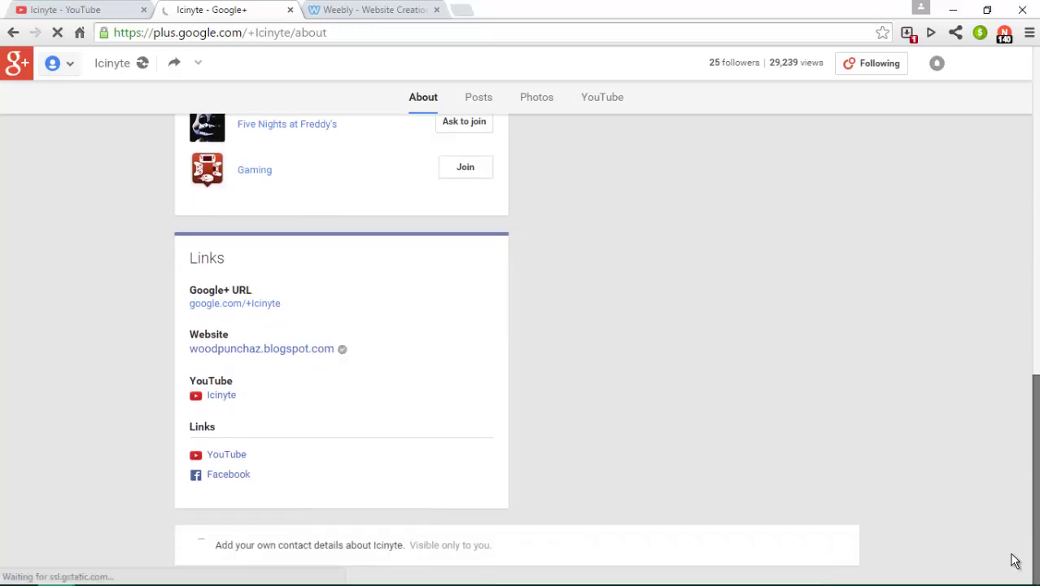
drag(1034, 553, 1029, 160)
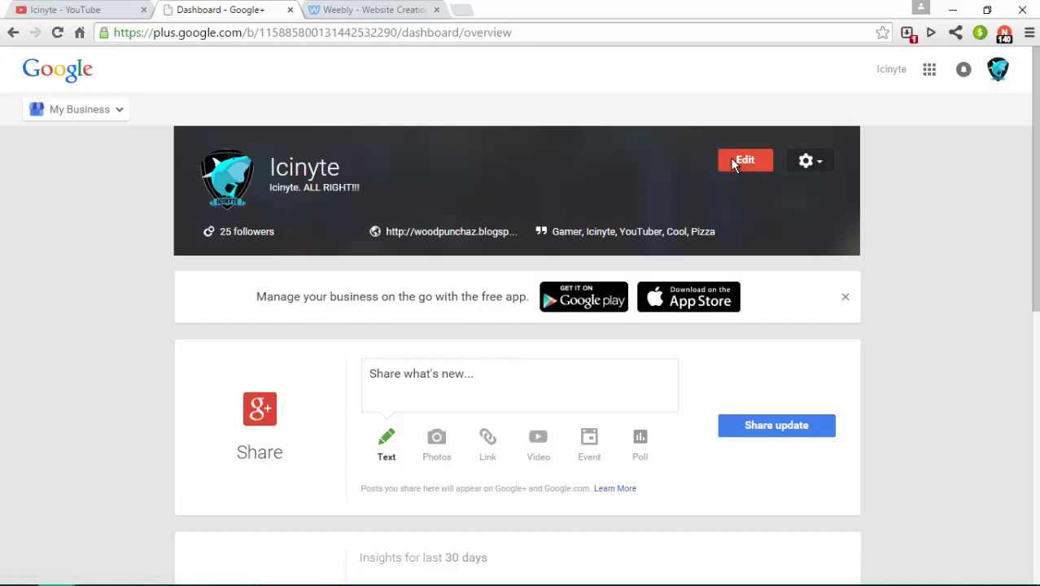
Start editing the Icinyte page's profile information from the dashboard's Edit button.
click(732, 161)
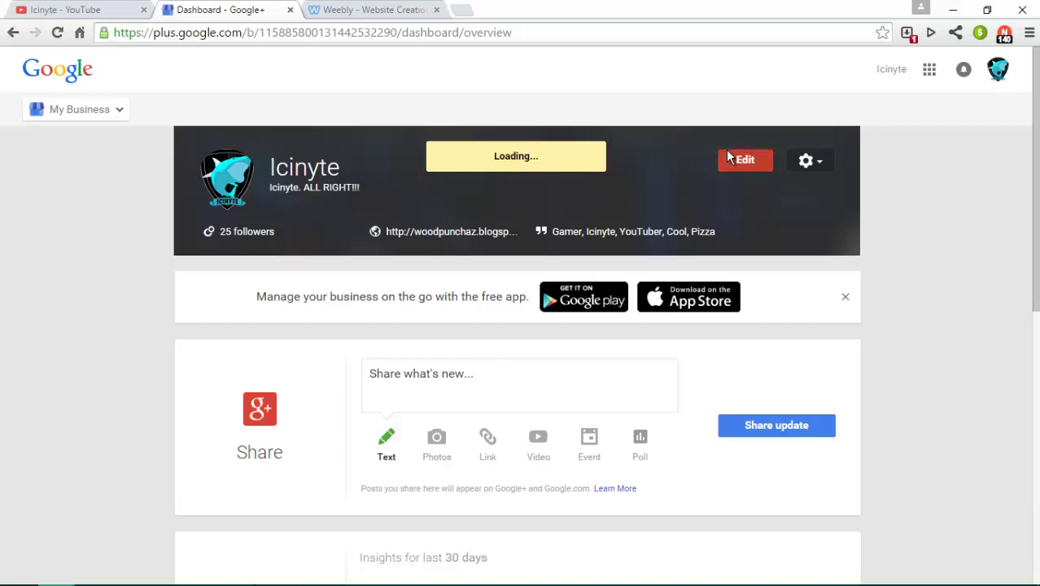
Switch to the Google+ Page view, inspect the stuck Loading message, then close DevTools.
click(114, 105)
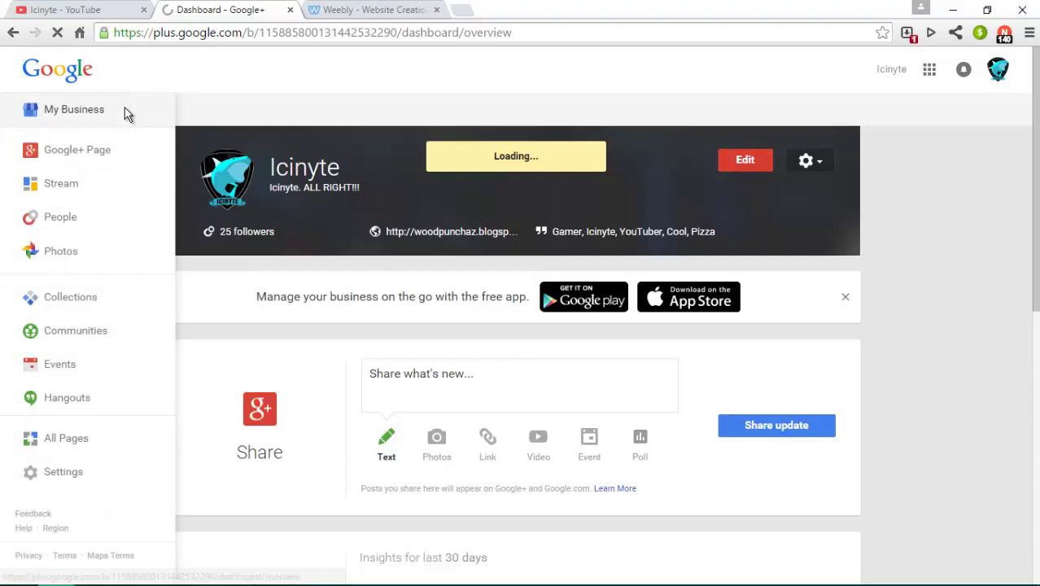
click(104, 156)
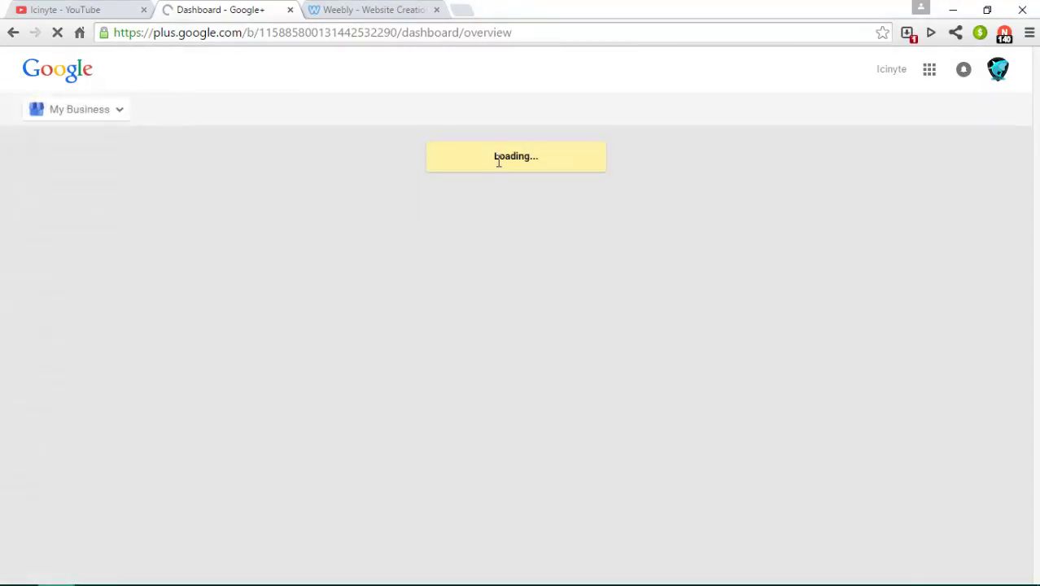
right_click(499, 161)
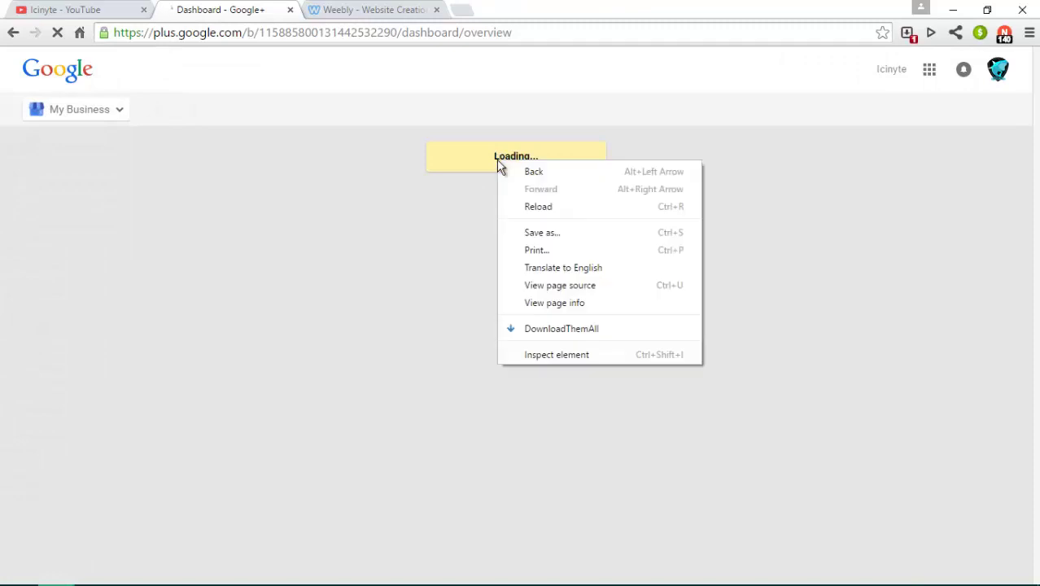
click(581, 355)
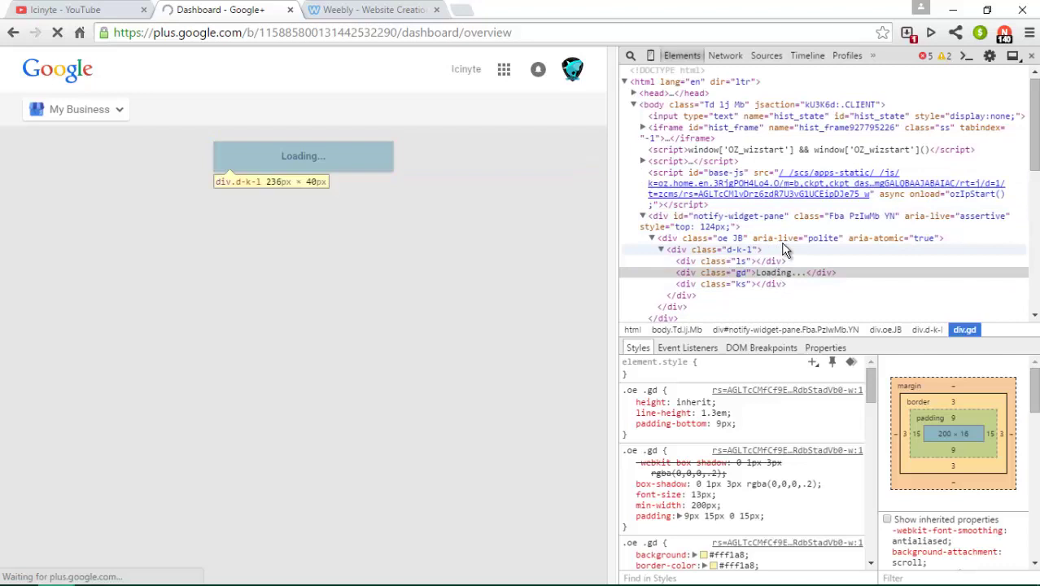
click(787, 230)
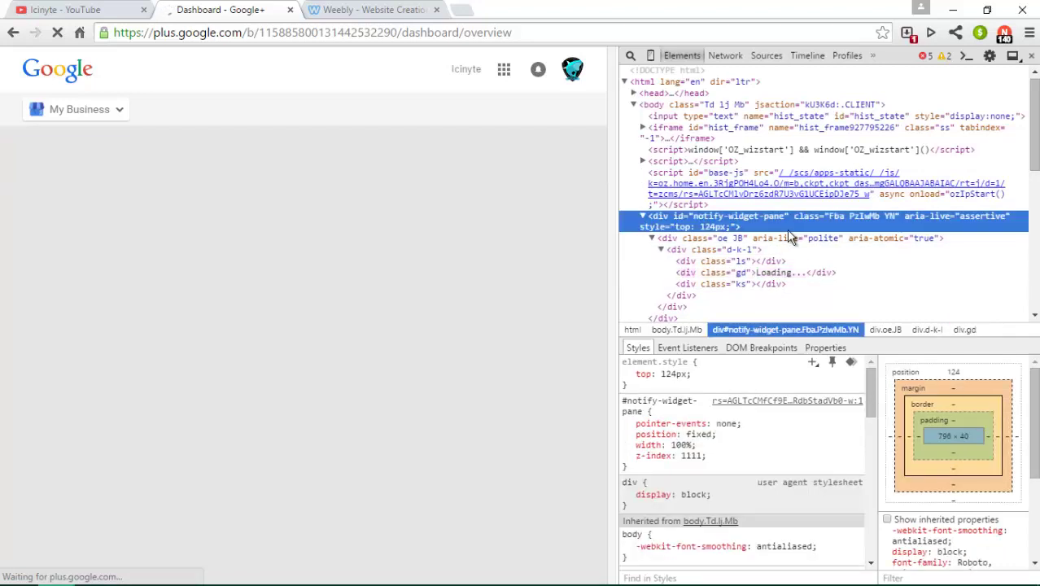
click(1032, 55)
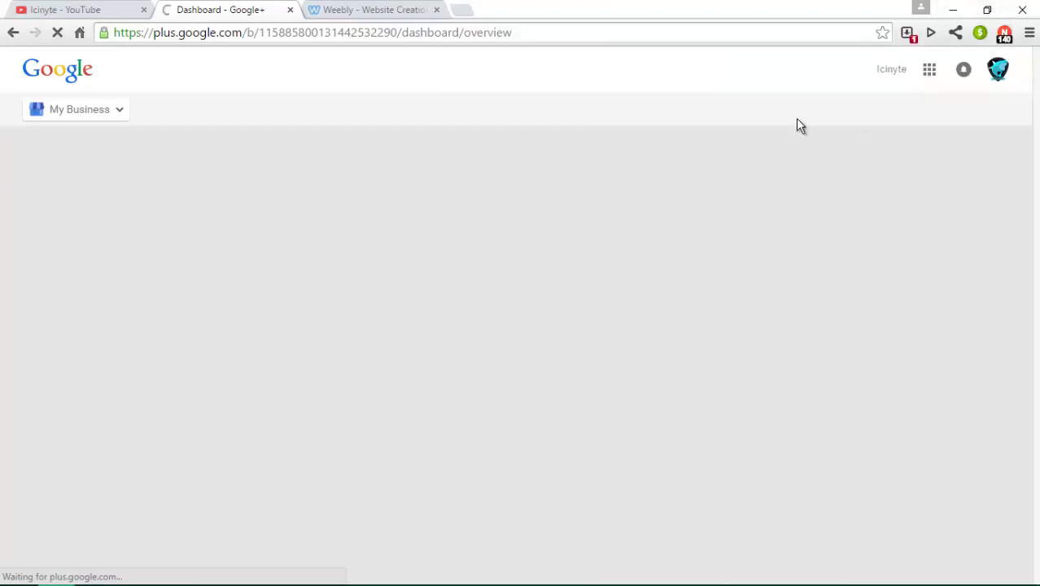
click(114, 113)
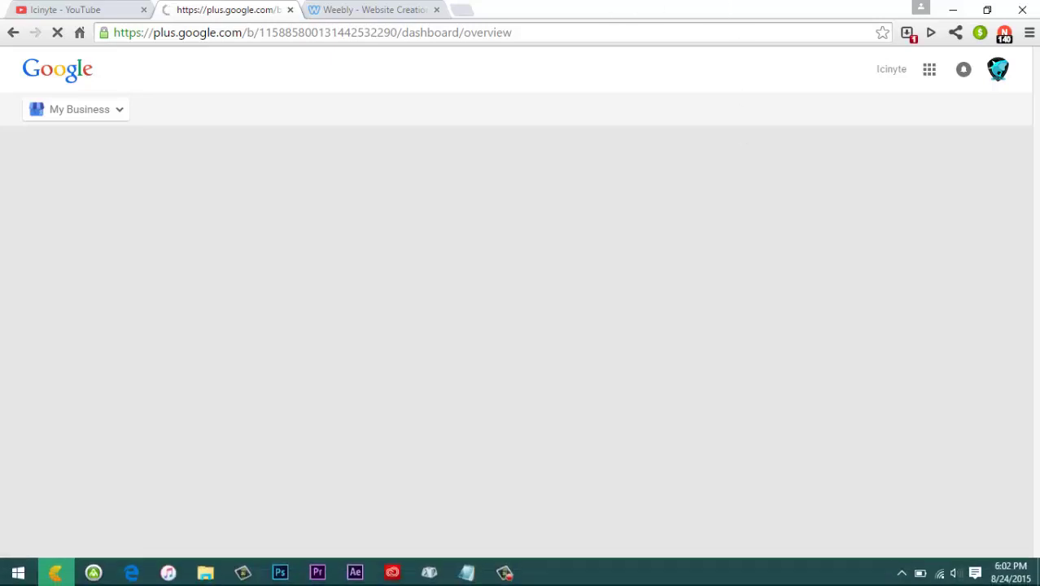
Browse All Programs in the Start menu, then close it and return to Google+ People settings.
click(13, 580)
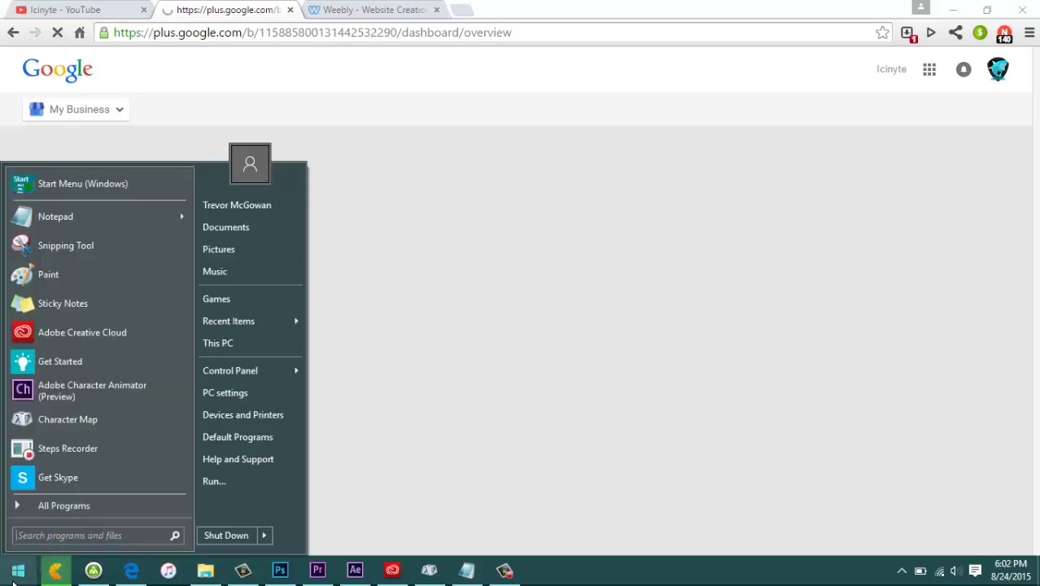
click(70, 506)
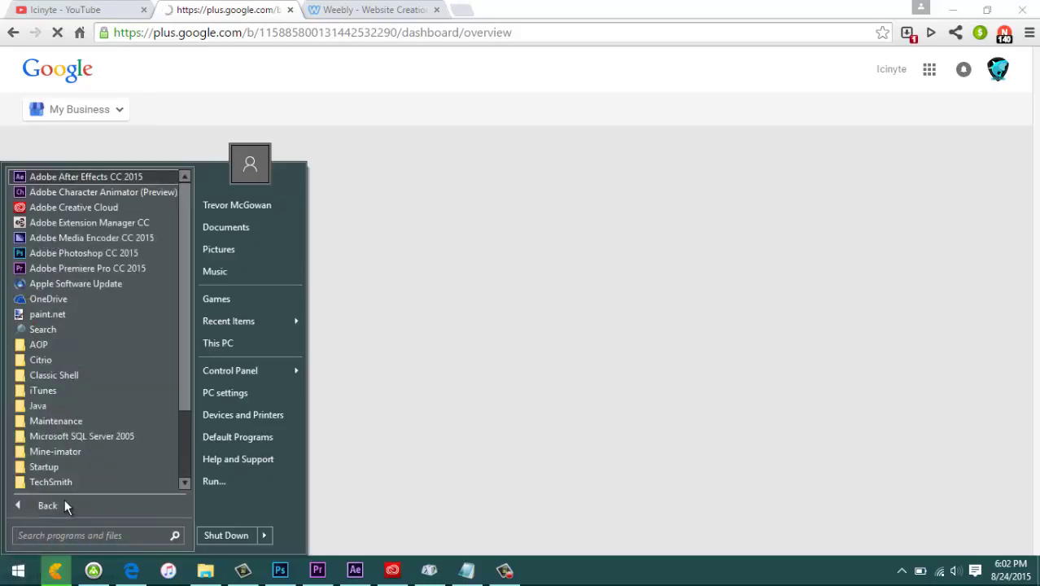
click(16, 570)
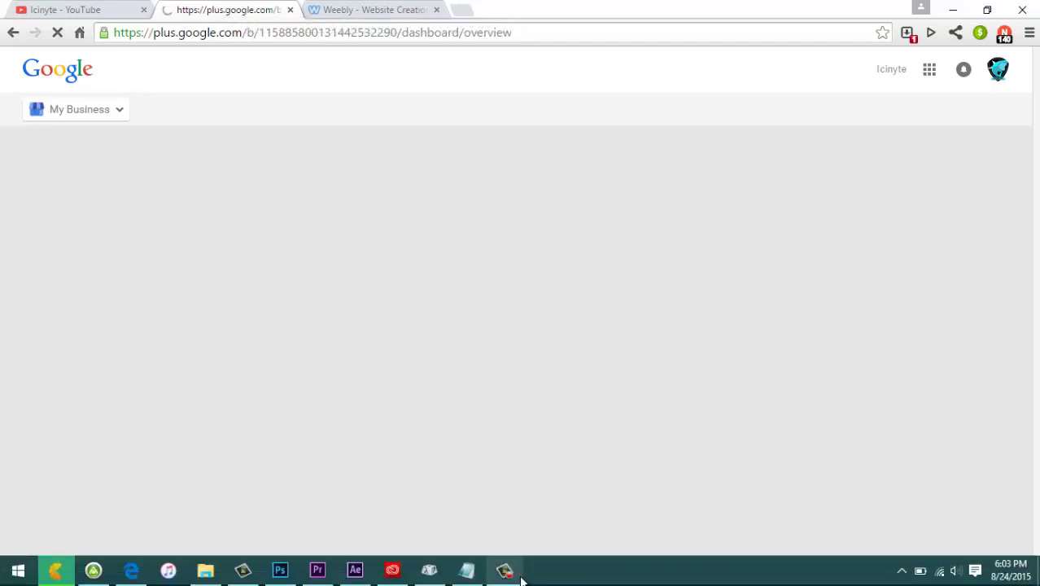
click(518, 576)
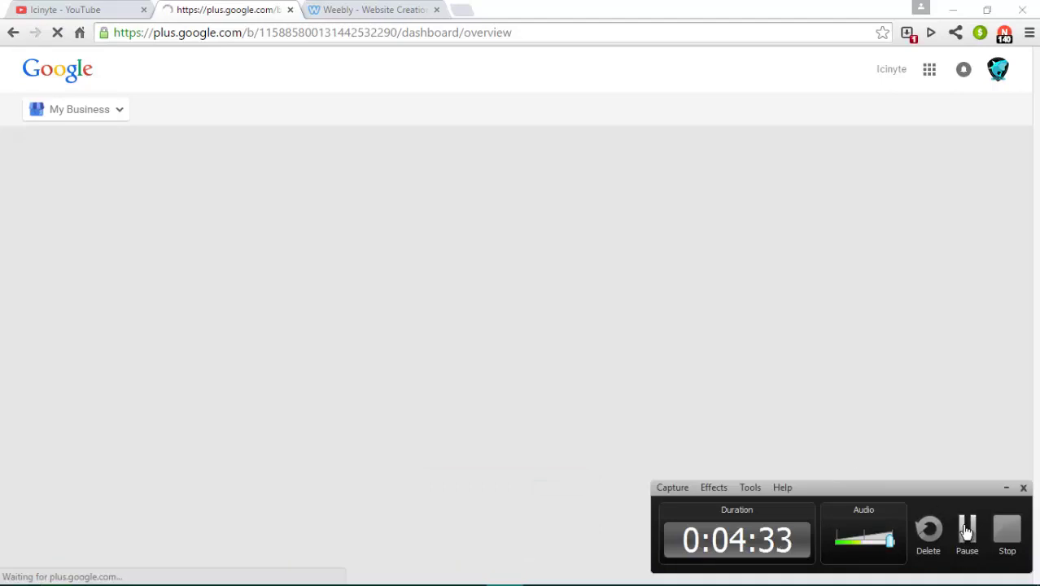
click(967, 533)
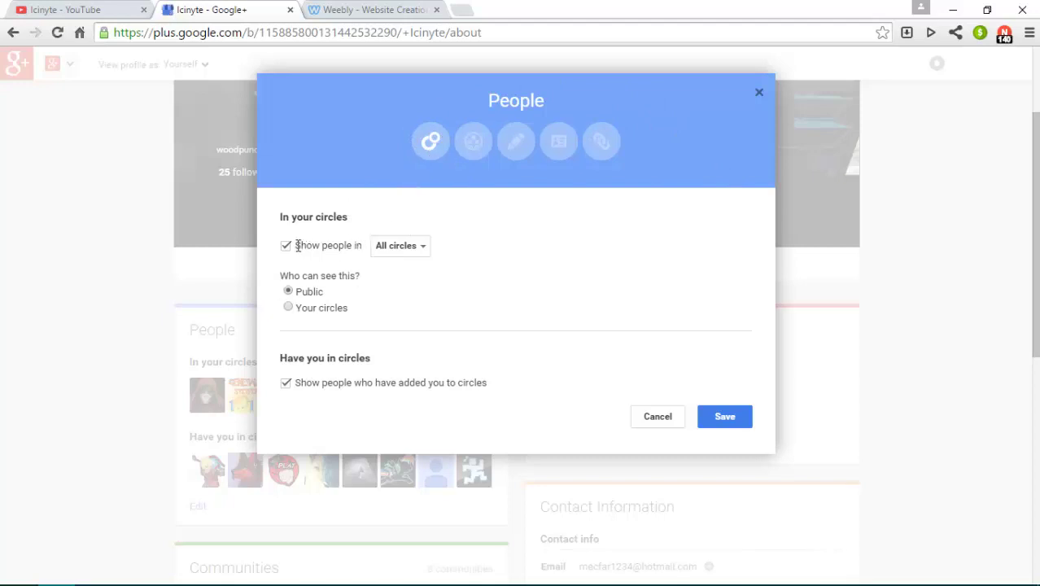
Save the public circles visibility and the show-all-communities setting in the About editor.
click(472, 147)
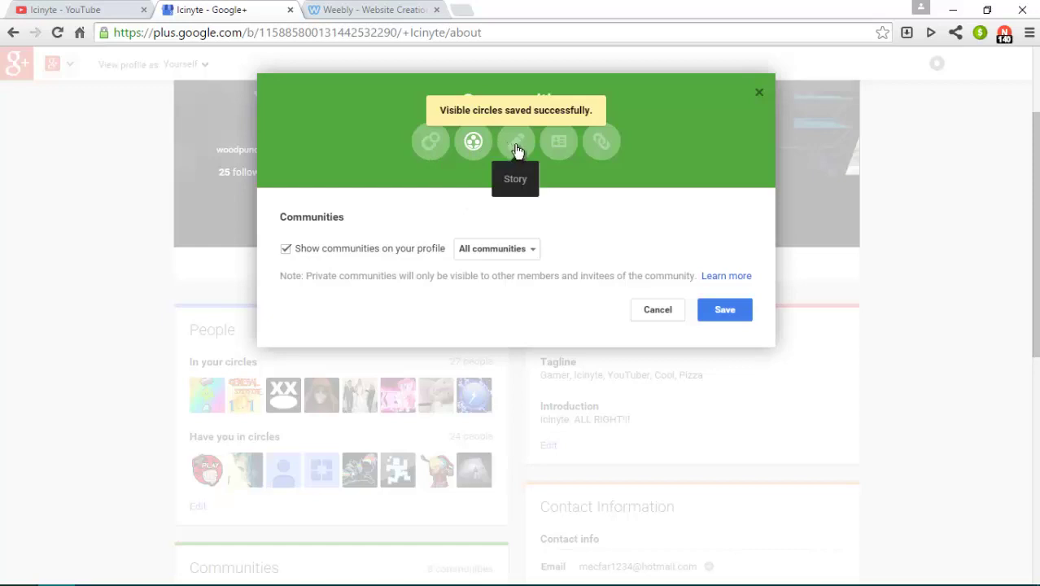
click(518, 148)
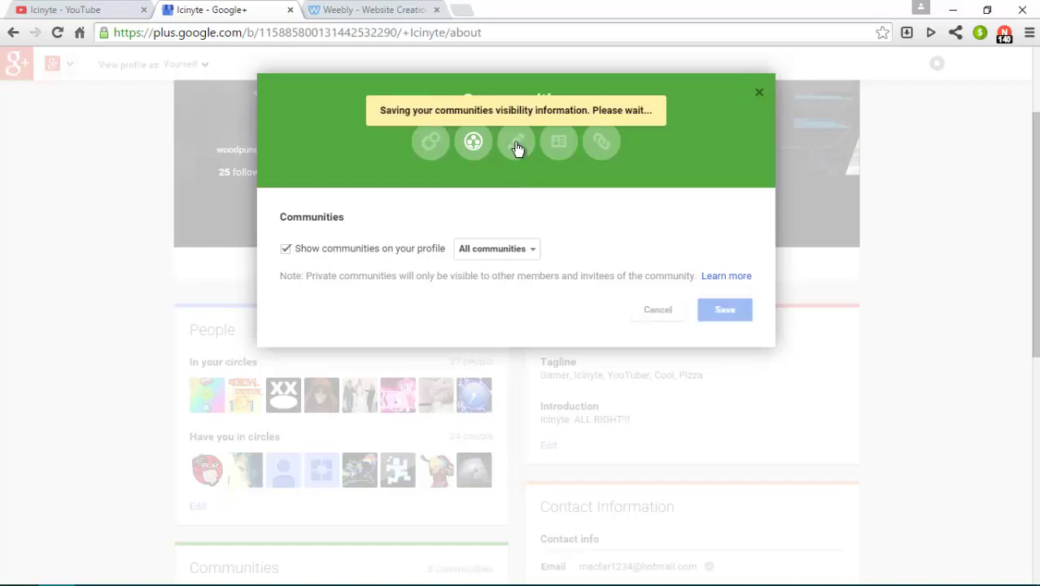
Append ', 650+ Subs, Help Get 1K' to the profile tagline in the Story section.
click(456, 247)
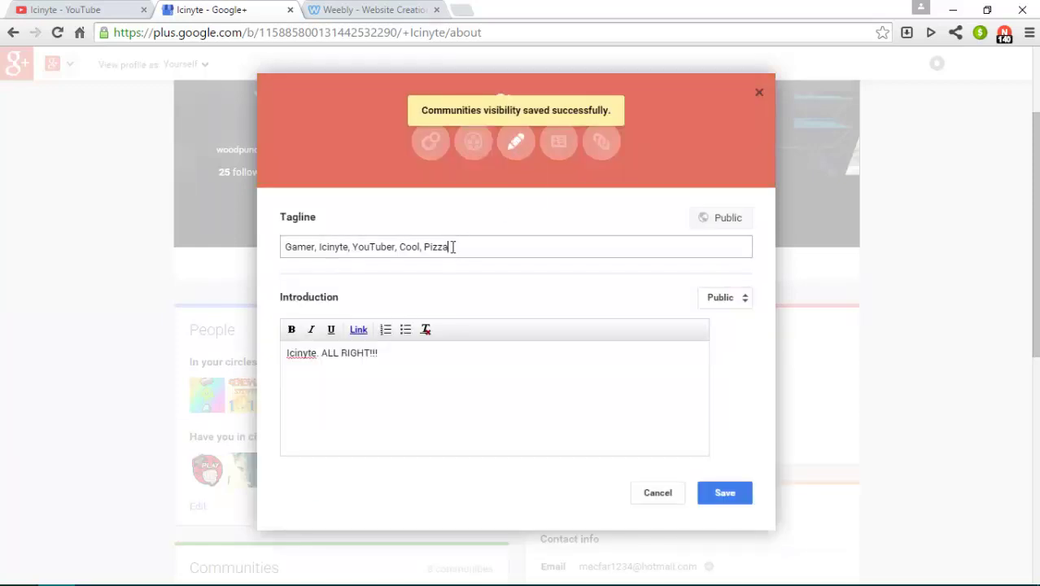
mouse_move(453, 247)
mouse_down()
mouse_move(311, 235)
mouse_move(448, 285)
mouse_move(460, 253)
mouse_up()
text(, )
text(60)
key(BackSpace)
text(50)
text(+ sub)
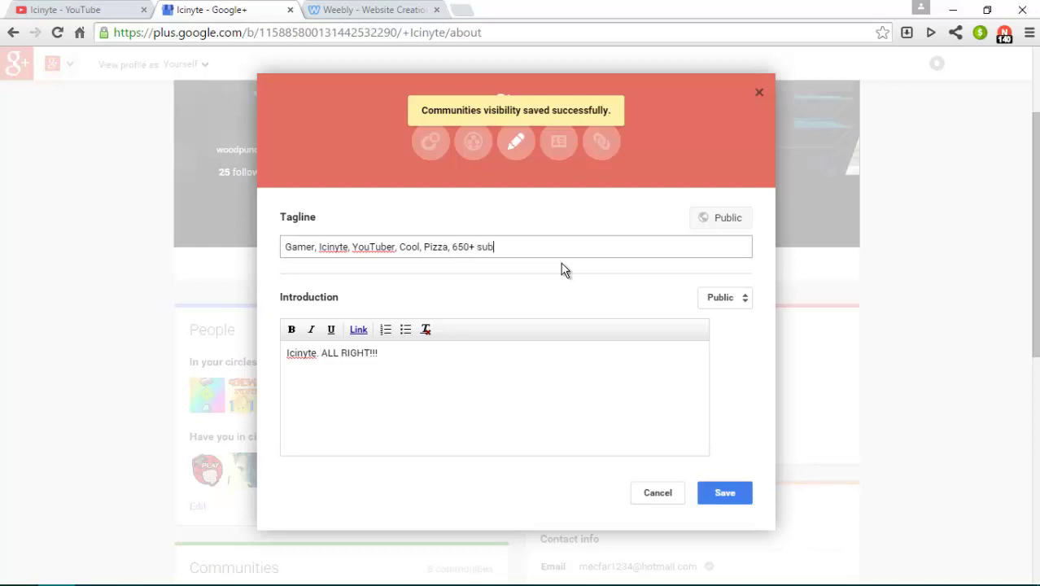
text(s, )
text(Help)
text( get )
text(1K)
key(Left)
key(Left)
key(Left)
key(Left)
key(Left)
key(BackSpace)
text(G)
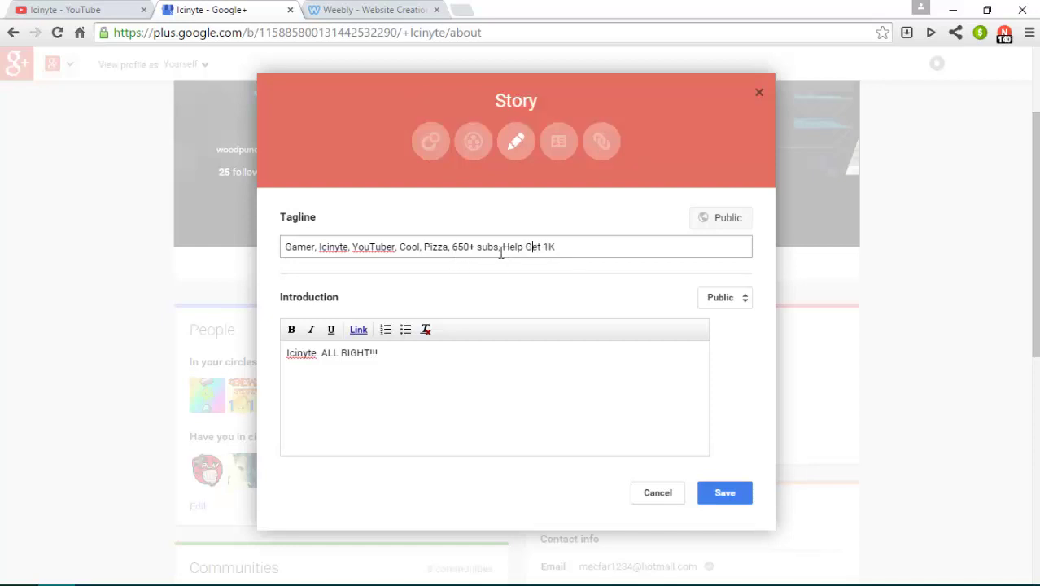
click(482, 247)
key(BackSpace)
text(Subs)
text(,)
Finish the tagline with ', Subscribe, Google+, YouTube'.
text(Subscrib)
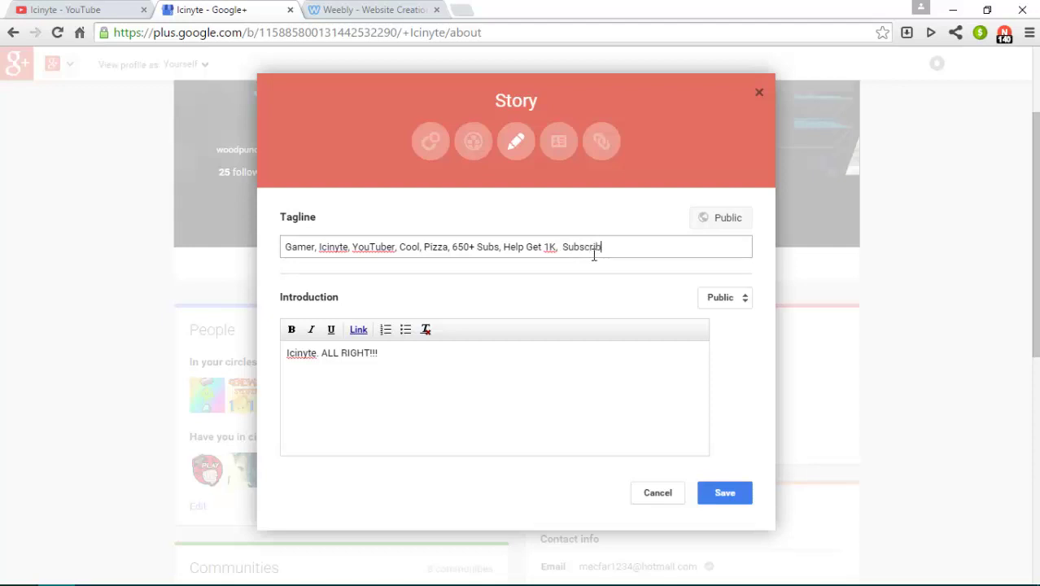
text(e, G)
text(oogle)
text(+)
click(545, 358)
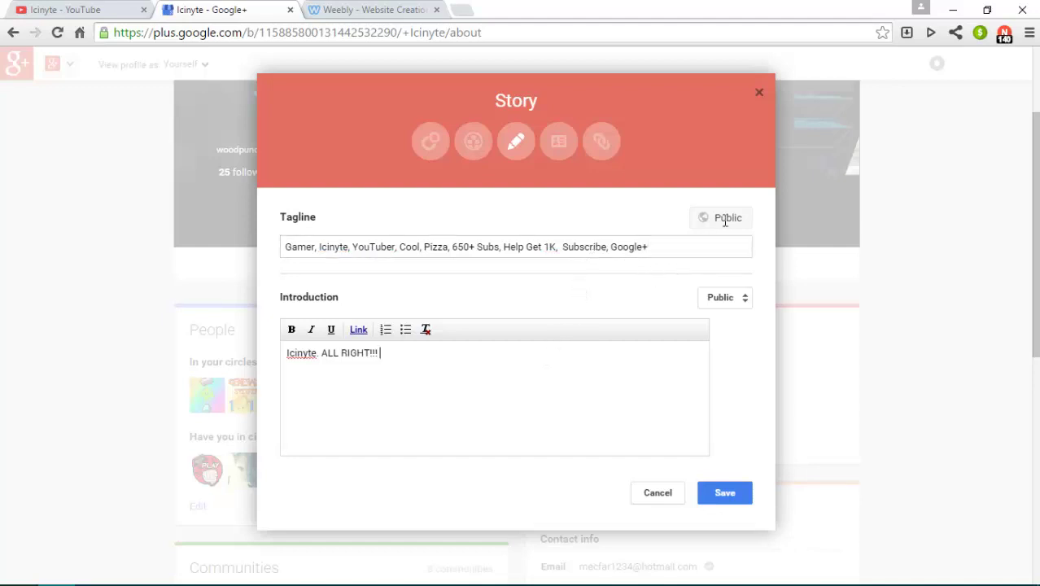
click(695, 246)
text(, YouT)
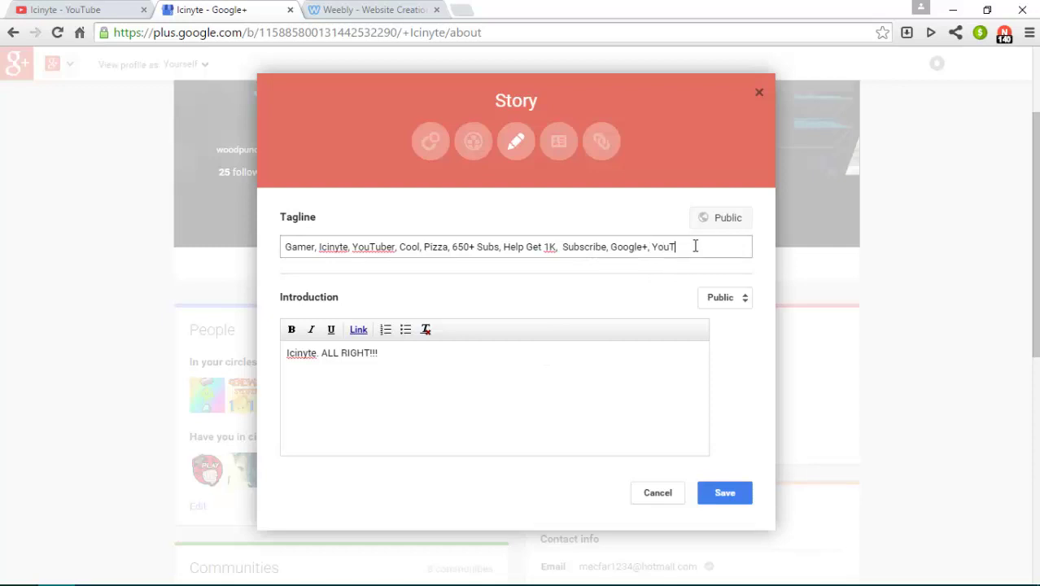
text(ube)
click(558, 436)
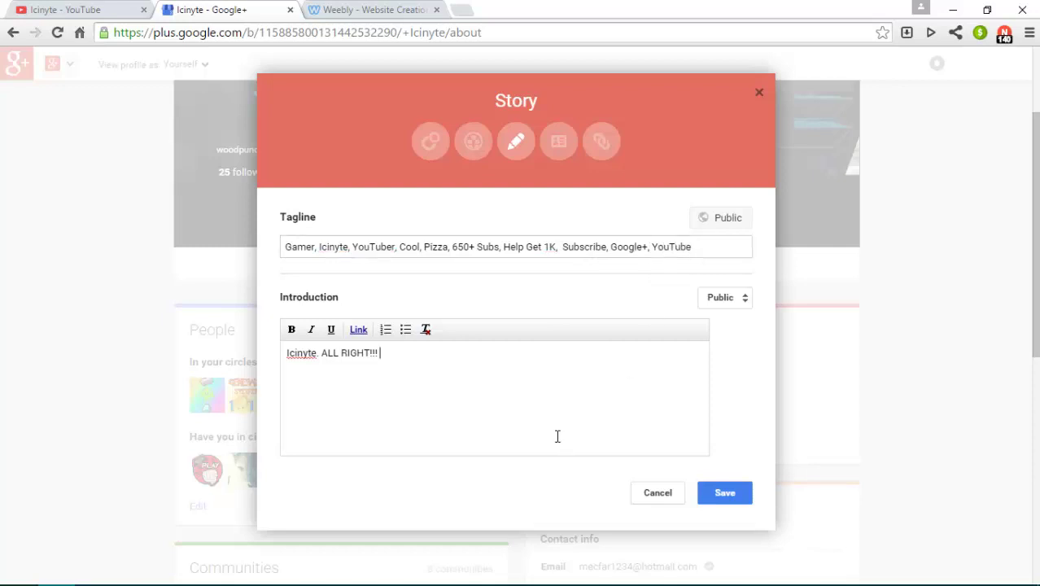
Replace the introduction with 'Welcome to Icinyte's official Google+ page I hope you like my videos on YouTube and on Google+.'.
key(BackSpace)
key(BackSpace)
key(BackSpace)
key(BackSpace)
key(BackSpace)
key(BackSpace)
key(BackSpace)
key(BackSpace)
key(BackSpace)
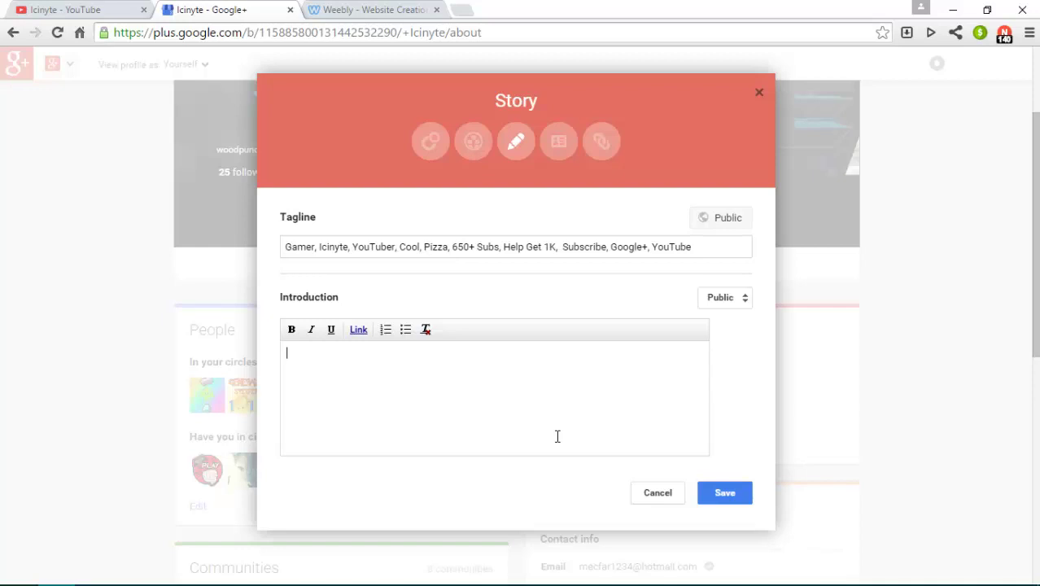
text(Welcome to Icinyte)
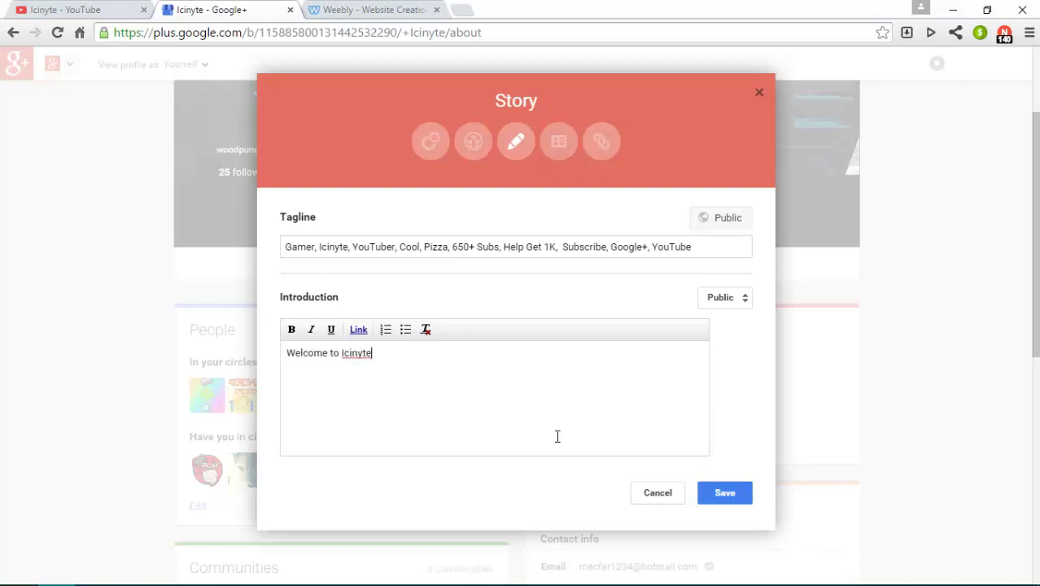
text(!'s o)
text(fficial )
text(Google)
text(+)
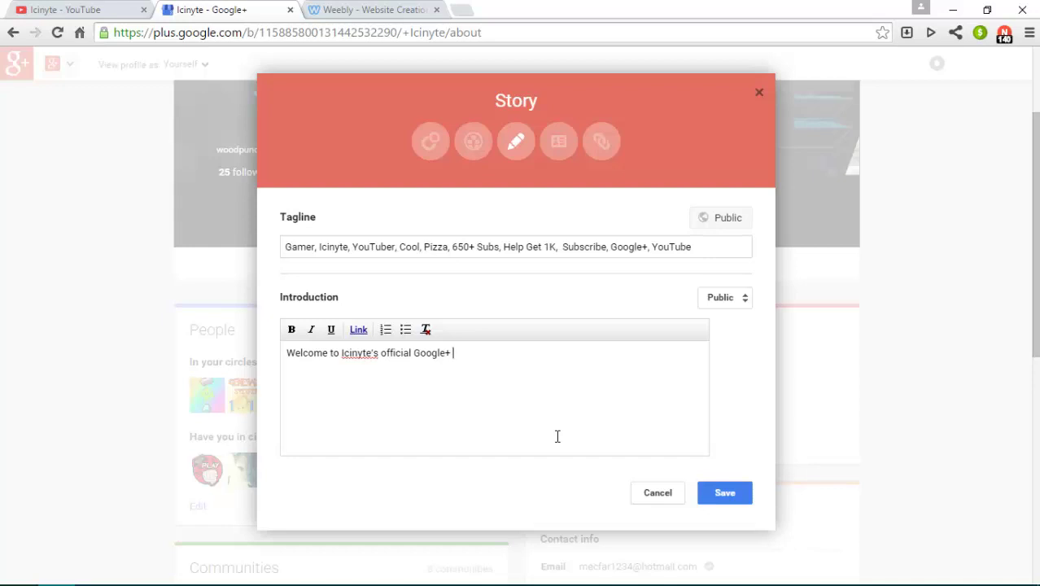
text(page)
text( Ihg)
key(BackSpace)
text(o)
text(pe you like)
text( my videows)
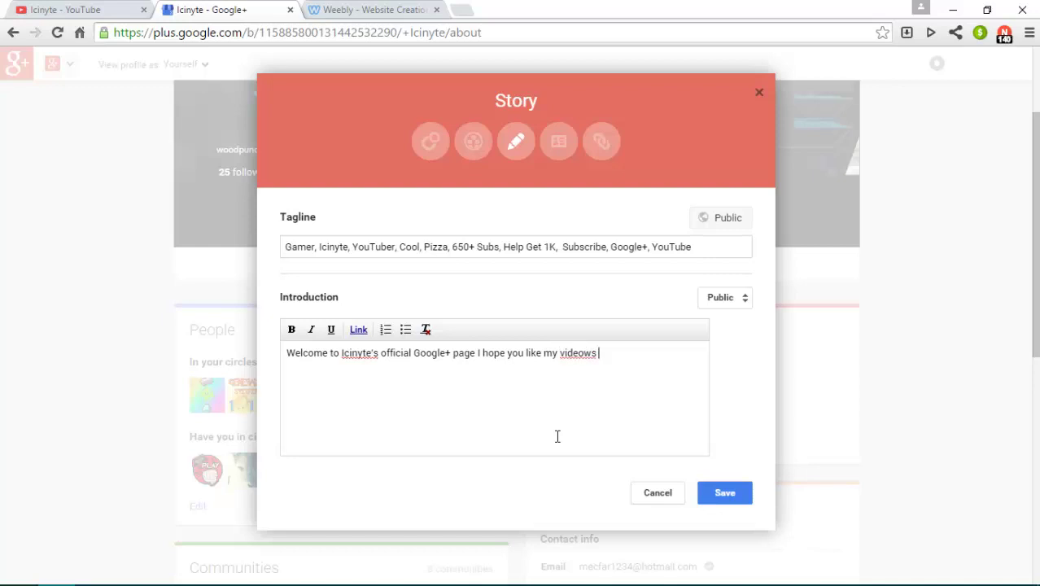
key(BackSpace)
key(BackSpace)
key(BackSpace)
text(and)
key(BackSpace)
key(BackSpace)
key(BackSpace)
text(on Yo)
text(uT)
text(ube and )
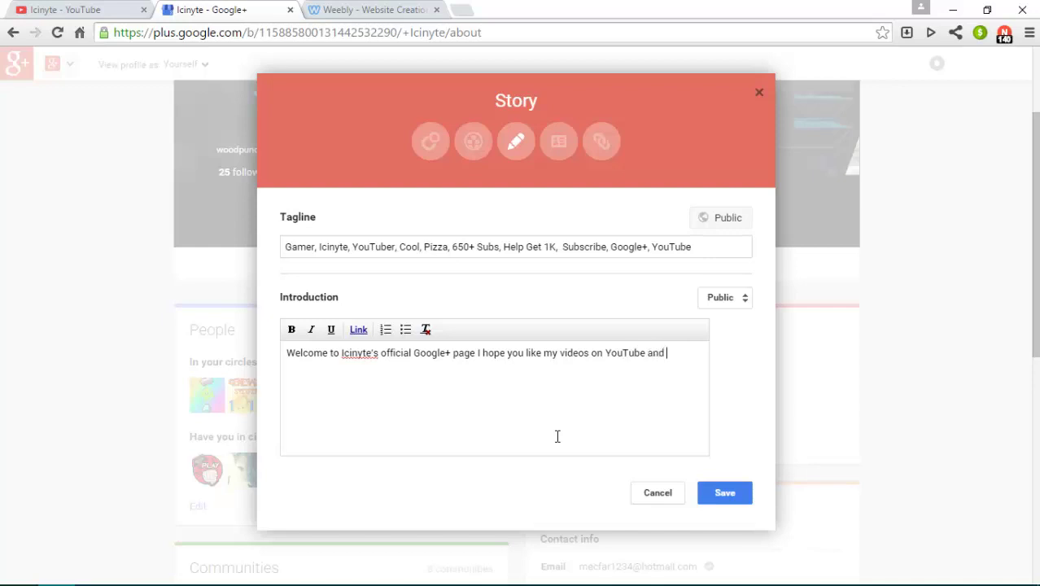
text(on Google)
text(+)
text(. I)
Append 'I'd really REALLY appreciate it if you helped me get more subscribers and followers!!' and add a period after 'page'.
text('d reall)
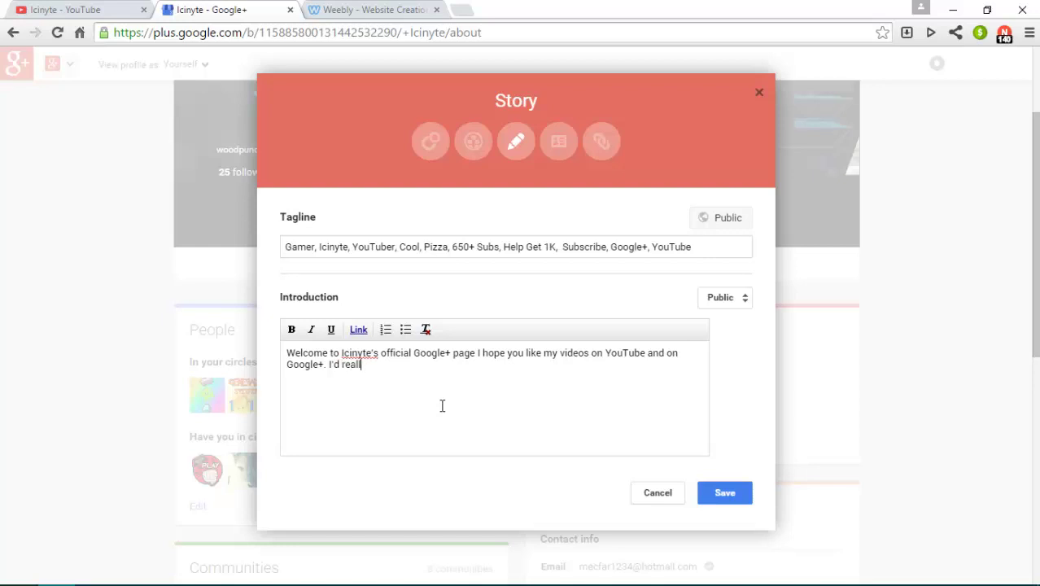
text(y )
text(REAL)
key(BackSpace)
text(LLY )
text(apprecia)
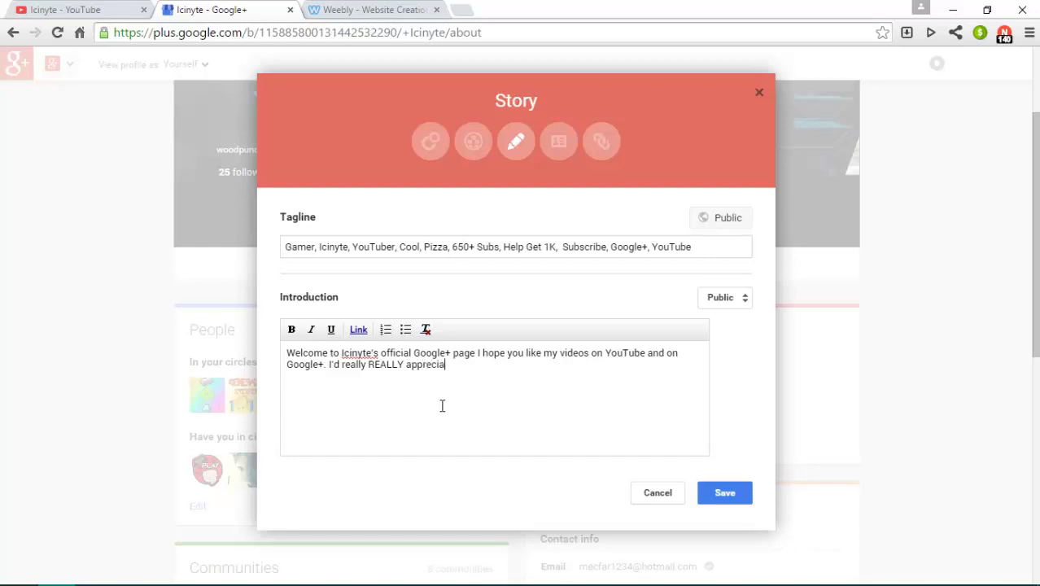
text(te it if y)
text(ou )
text(help)
text(ed my)
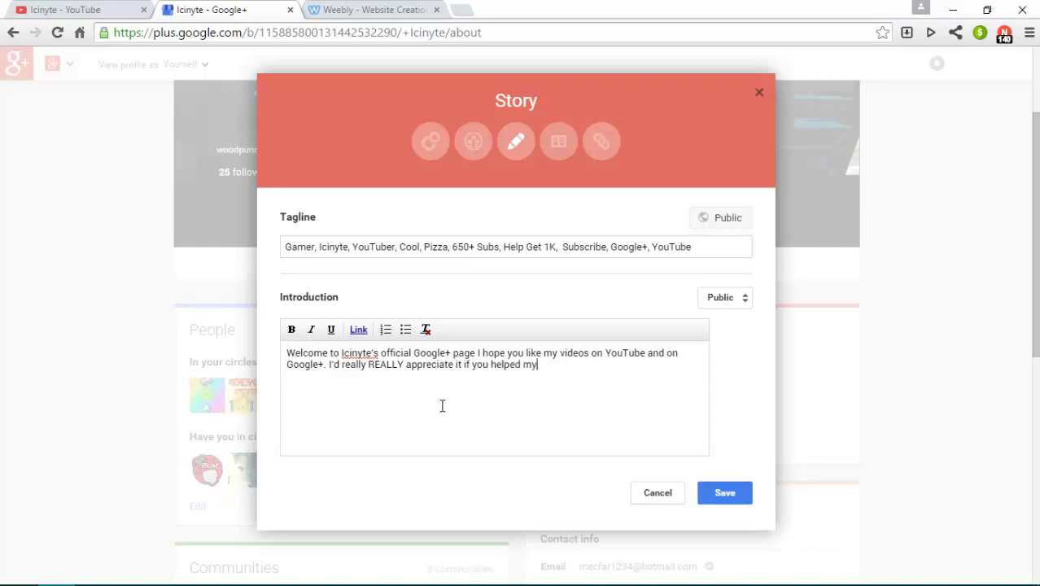
text(e )
text(get more)
text( subsct)
key(BackSpace)
text(ribe)
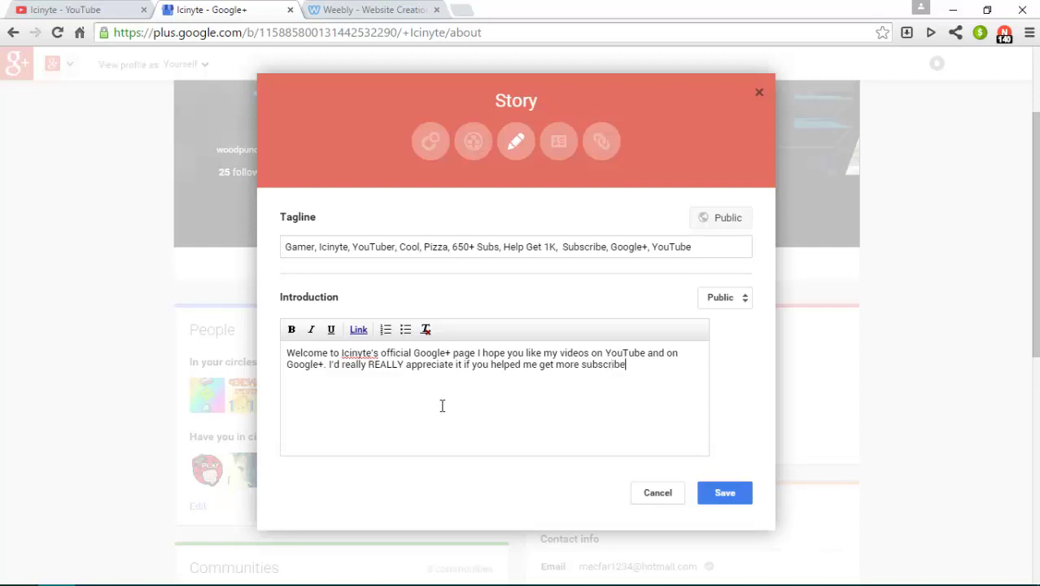
text(rs and )
text(follow)
text(ers)
text(!!)
click(476, 353)
text(.)
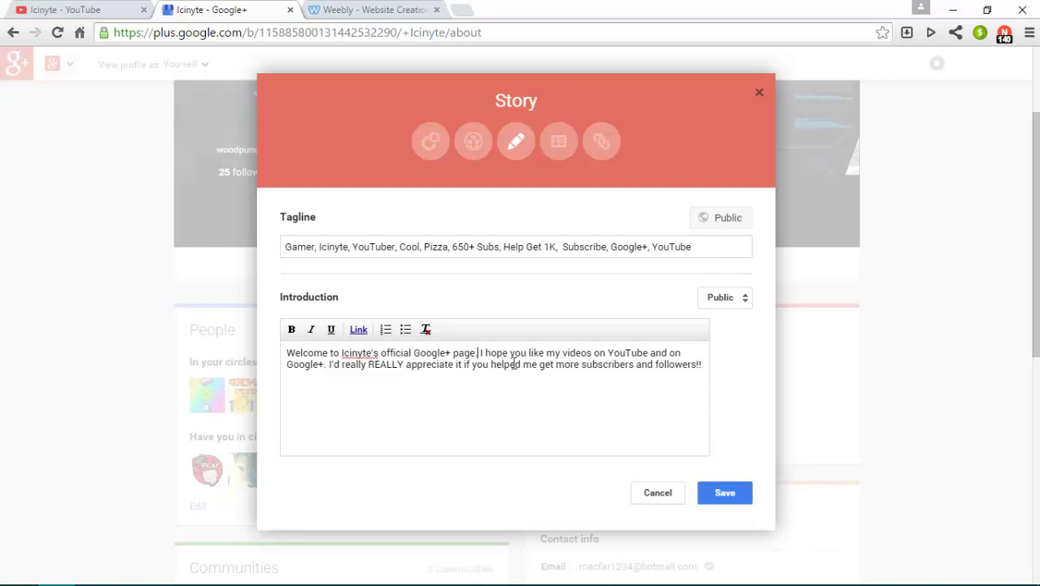
Start a LINKS heading on a new line below the introduction.
click(702, 364)
key(Return)
key(Return)
text(LINKS)
key(Return)
List 'Icinyte - YouTube', 'Icinyte - Twitter' and an 'Icinyte' Google+ line under LINKS.
text(Icinyte - )
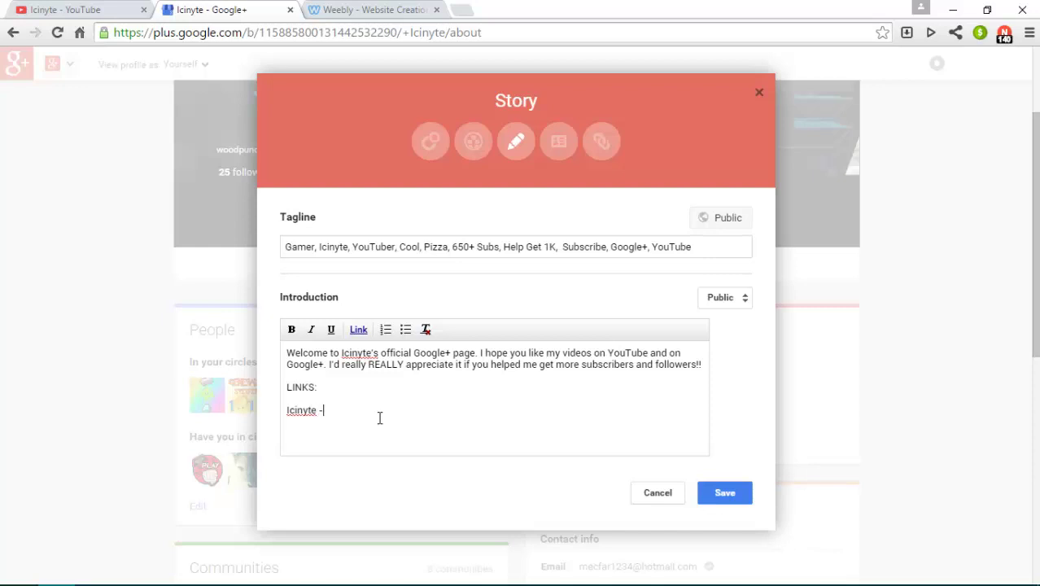
text(Y)
key(BackSpace)
text(Yo)
text(uTube )
text(Icinyte)
text( - Tw)
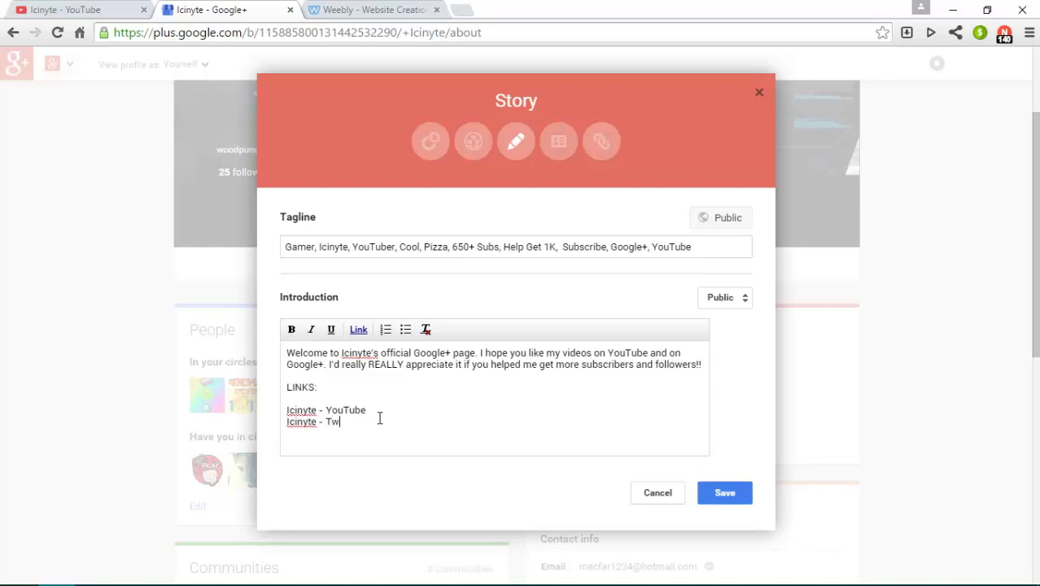
text(itter)
key(Return)
text(Icinyte)
text(https://plus.google.com)
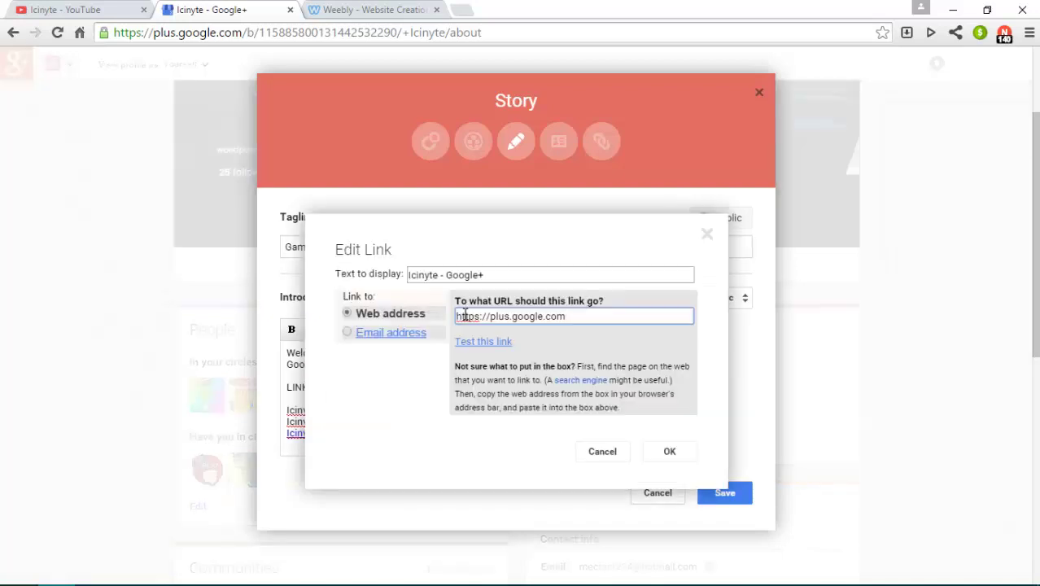
text(/+Ic)
text(inyte)
click(663, 454)
drag(362, 422, 286, 423)
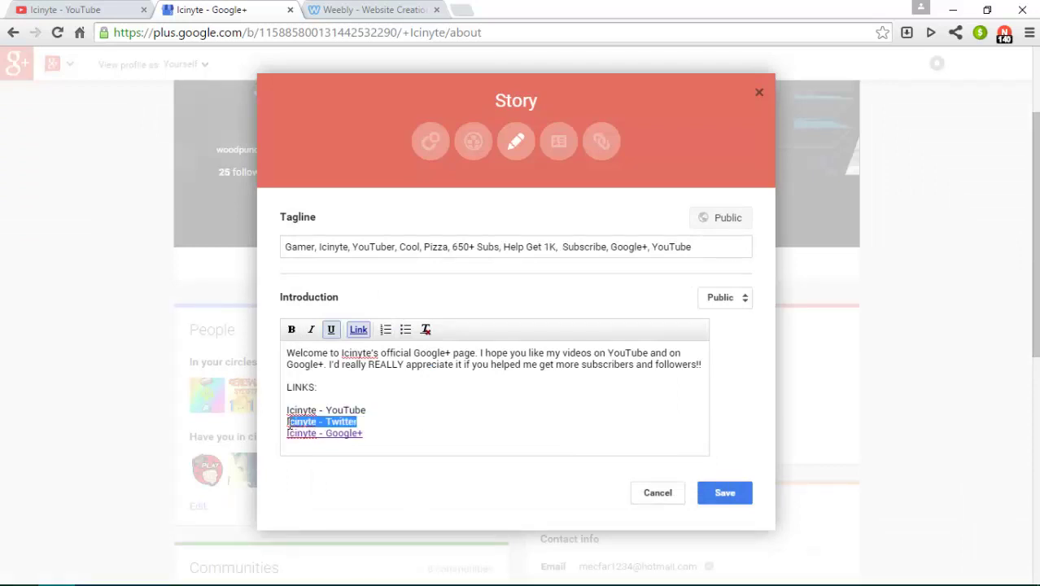
click(359, 330)
text(http)
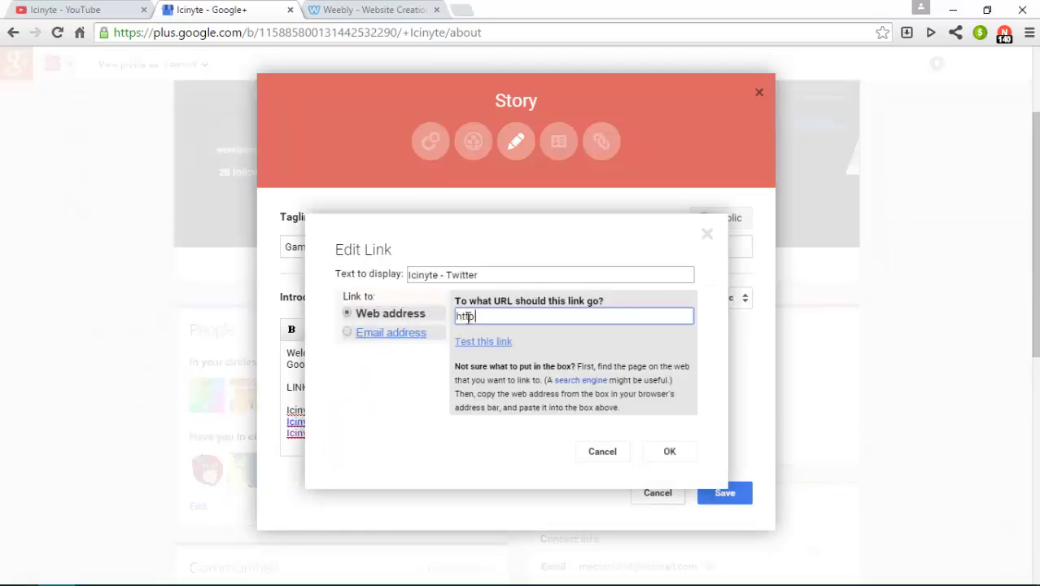
text(s://)
text(twitter)
text(.com/I)
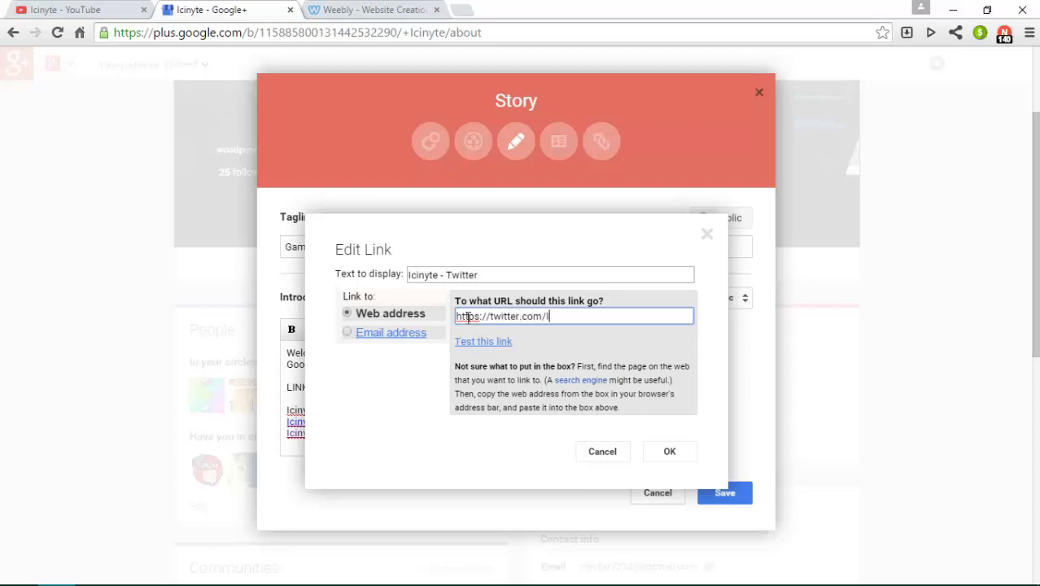
text(cinyte)
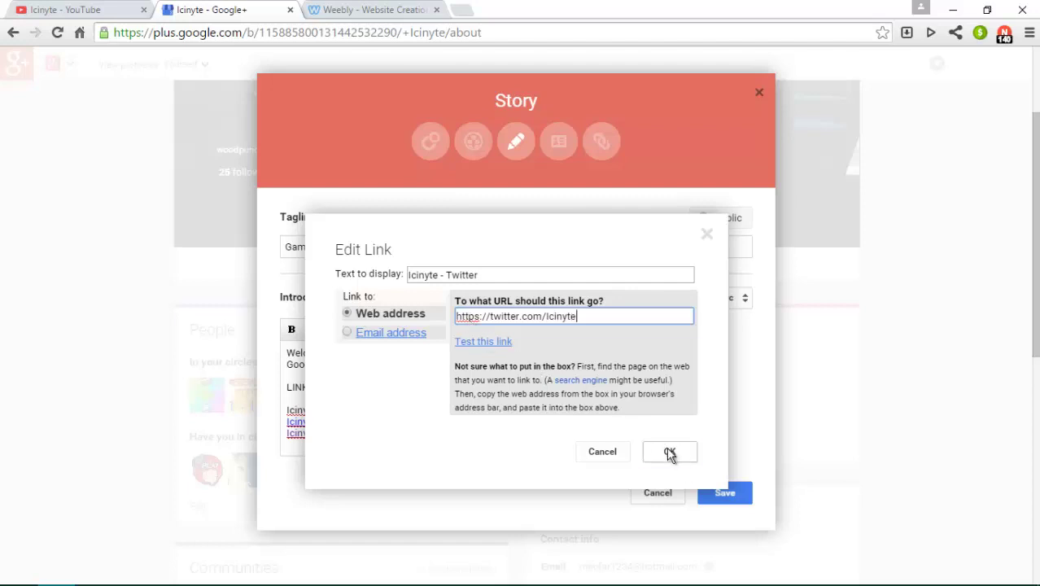
click(669, 451)
drag(367, 410, 286, 411)
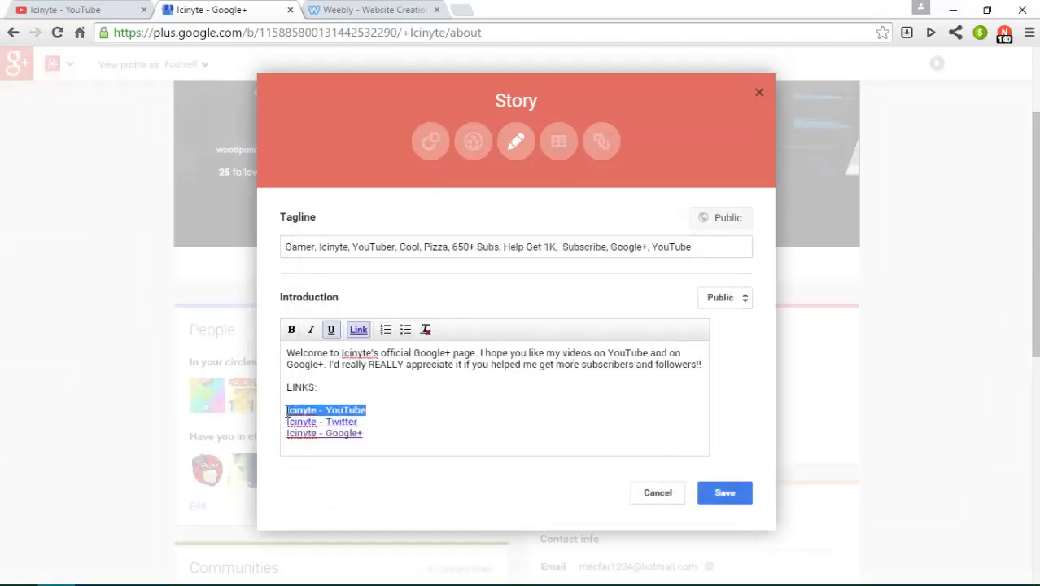
click(359, 335)
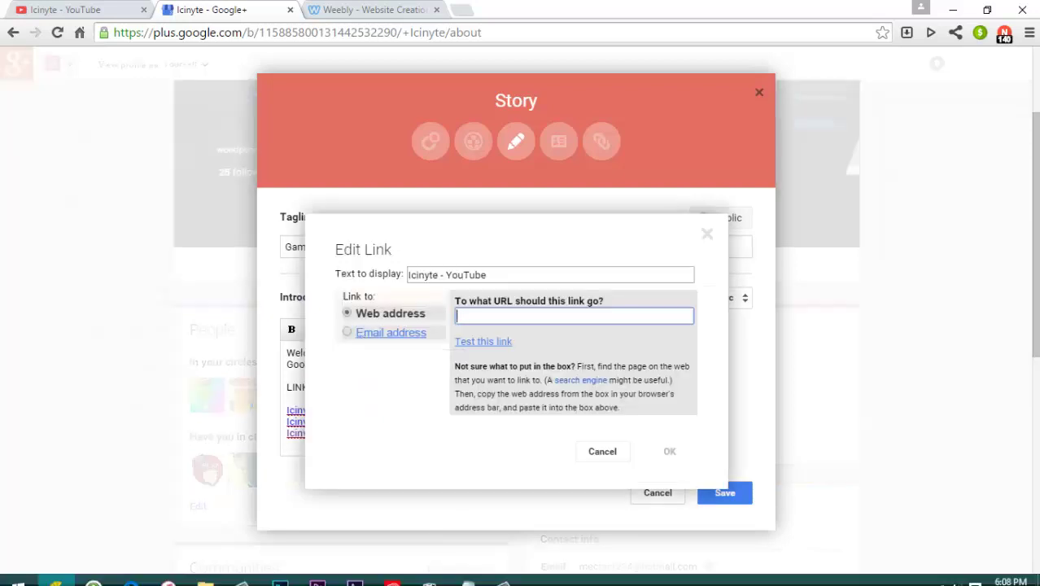
click(511, 572)
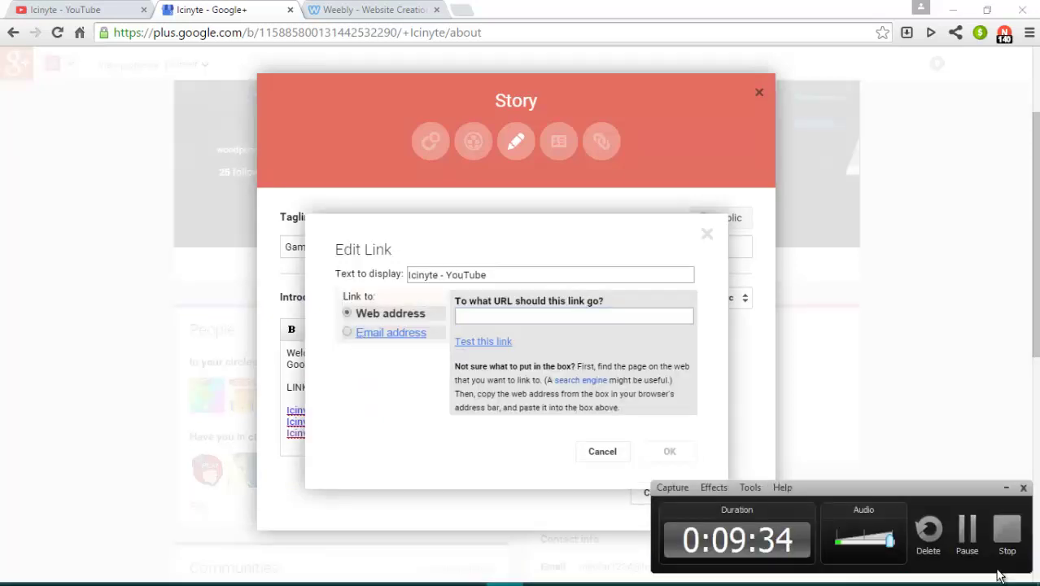
click(967, 530)
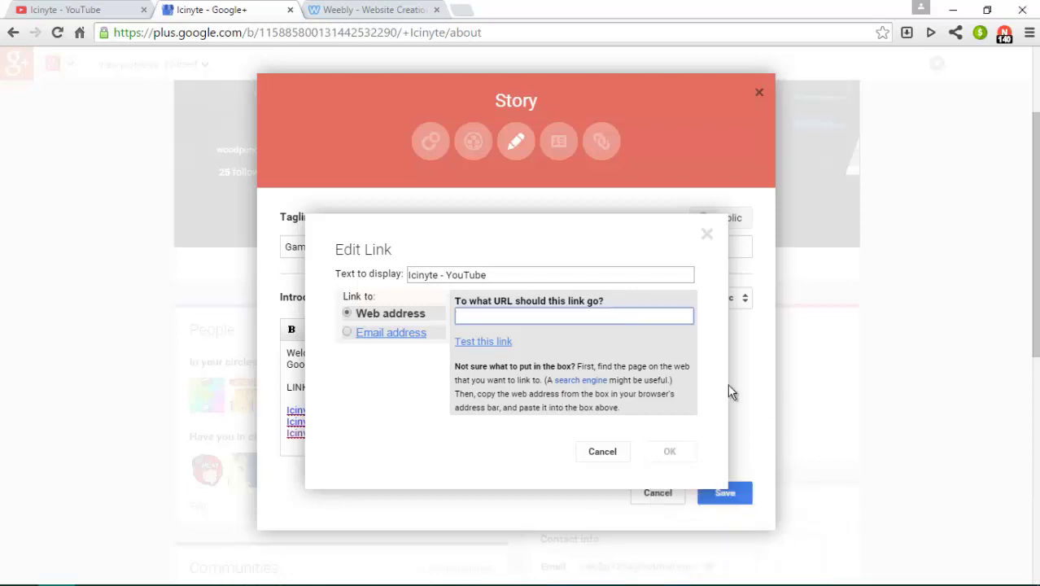
text(https)
text(:?)
key(BackSpace)
text(?)
key(BackSpace)
text(//www)
text(.youtube.com)
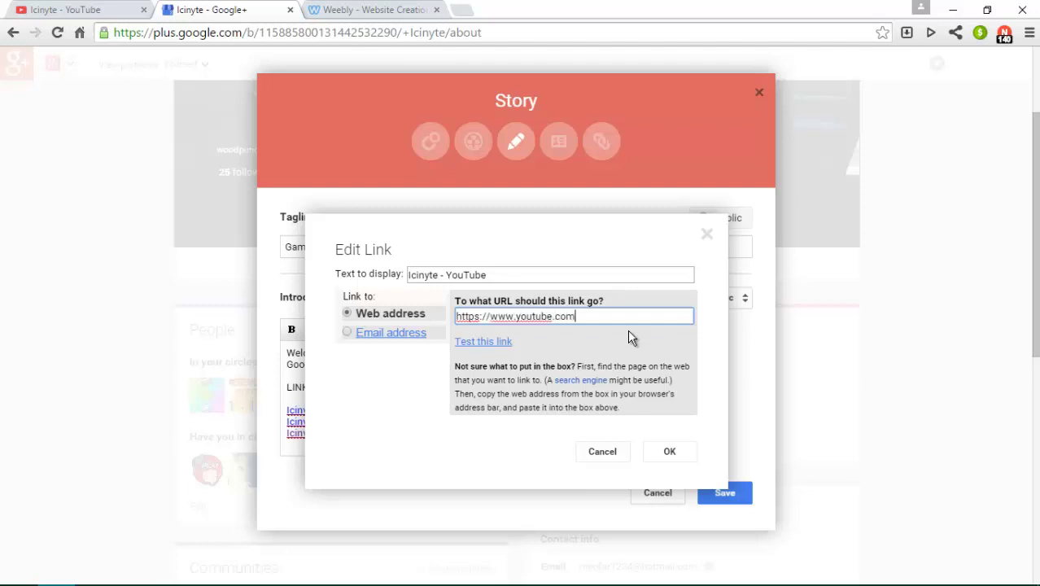
text(/user/WoodP)
text(uncha)
text(z)
drag(669, 315, 708, 339)
click(670, 452)
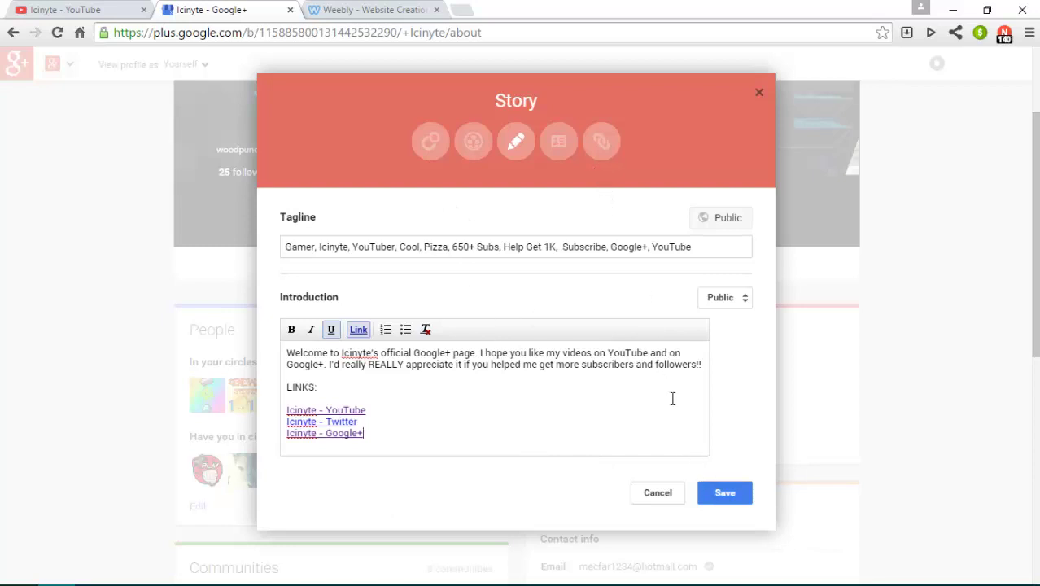
Save the Story, then add a Google Talk chat entry with the profile's handle to contact info.
click(715, 494)
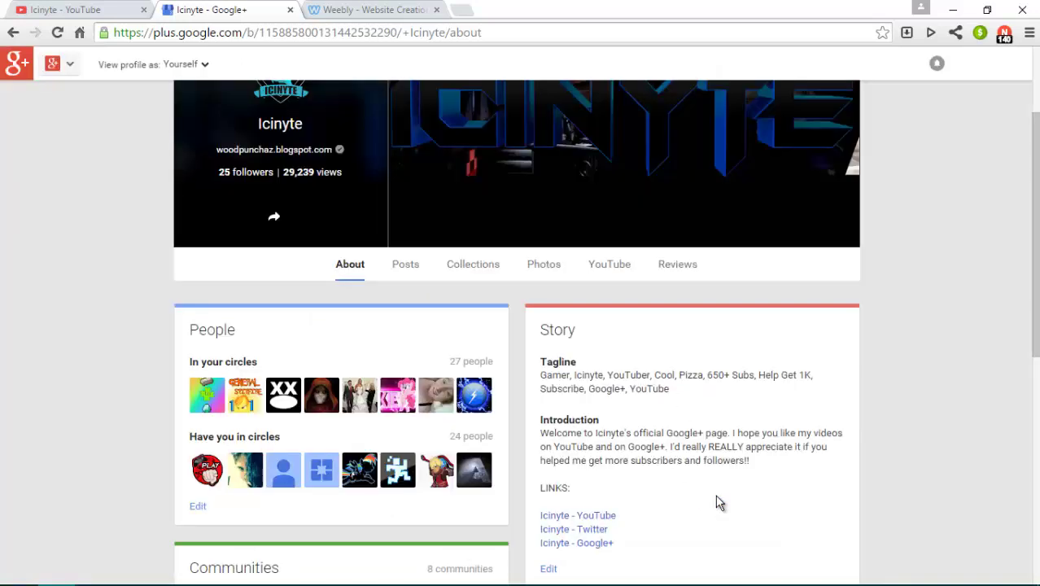
scroll(760, 445, down, 3)
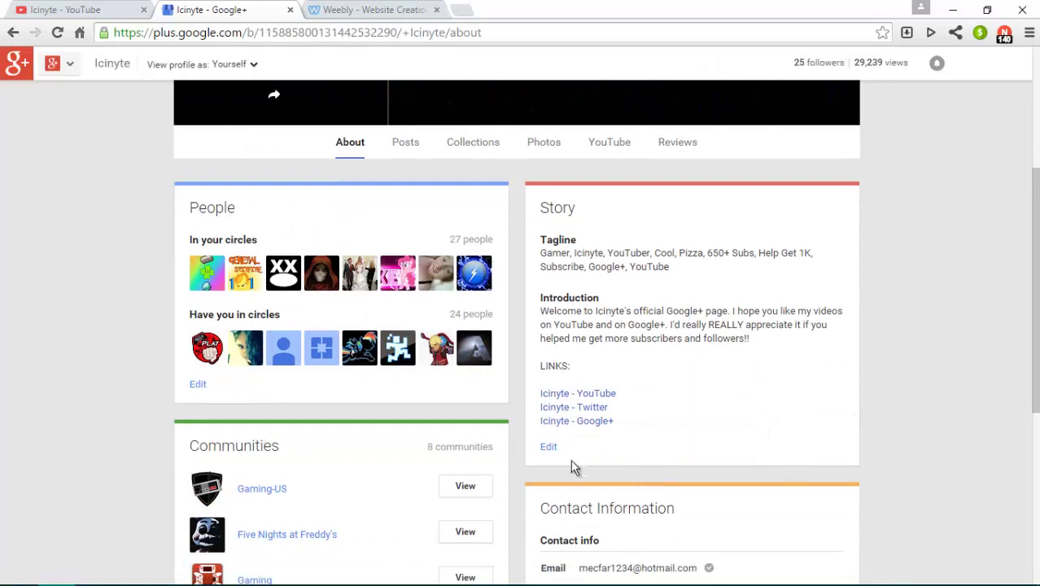
click(556, 448)
click(558, 142)
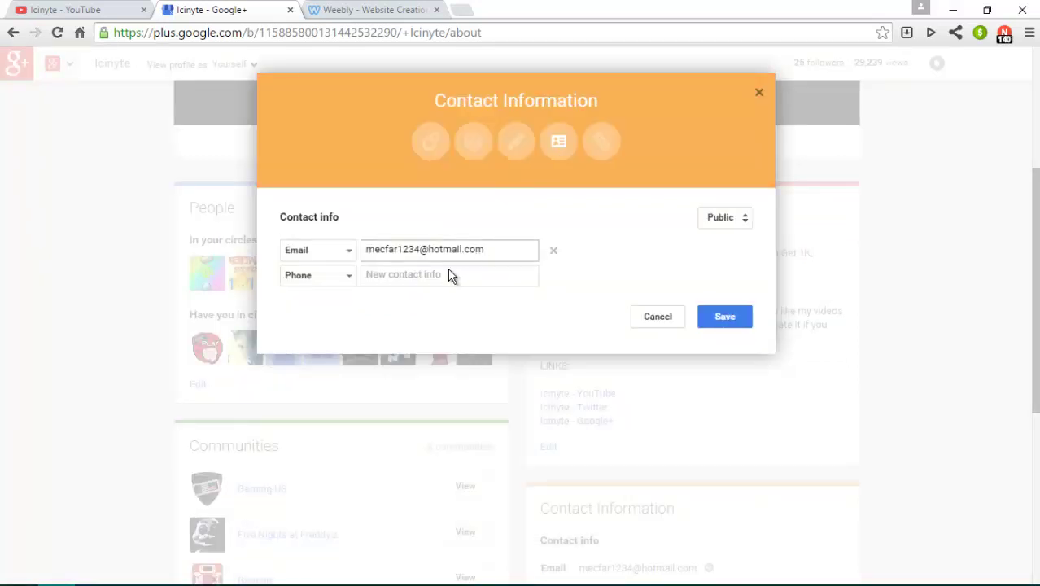
click(430, 278)
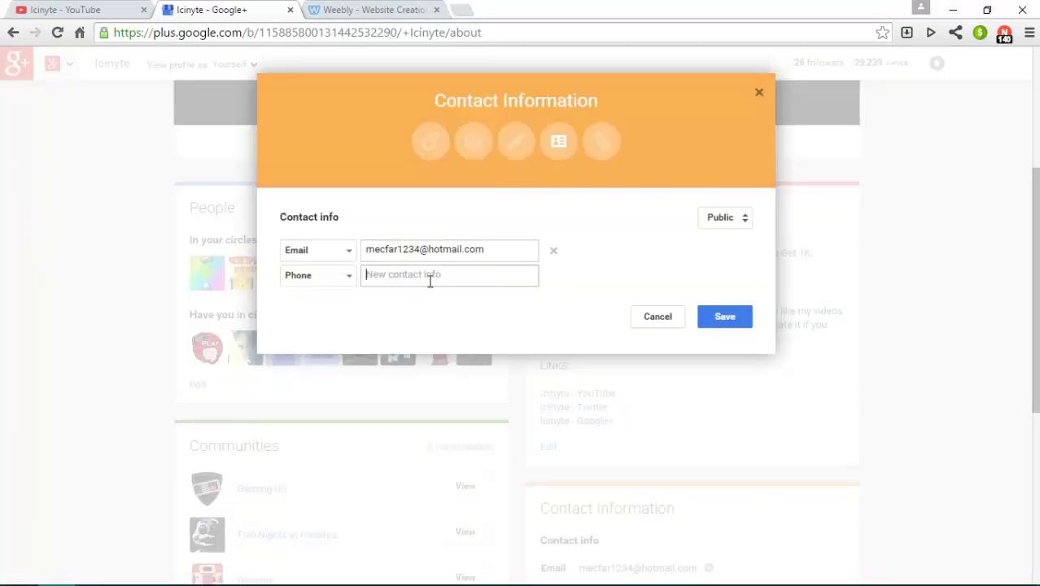
click(336, 277)
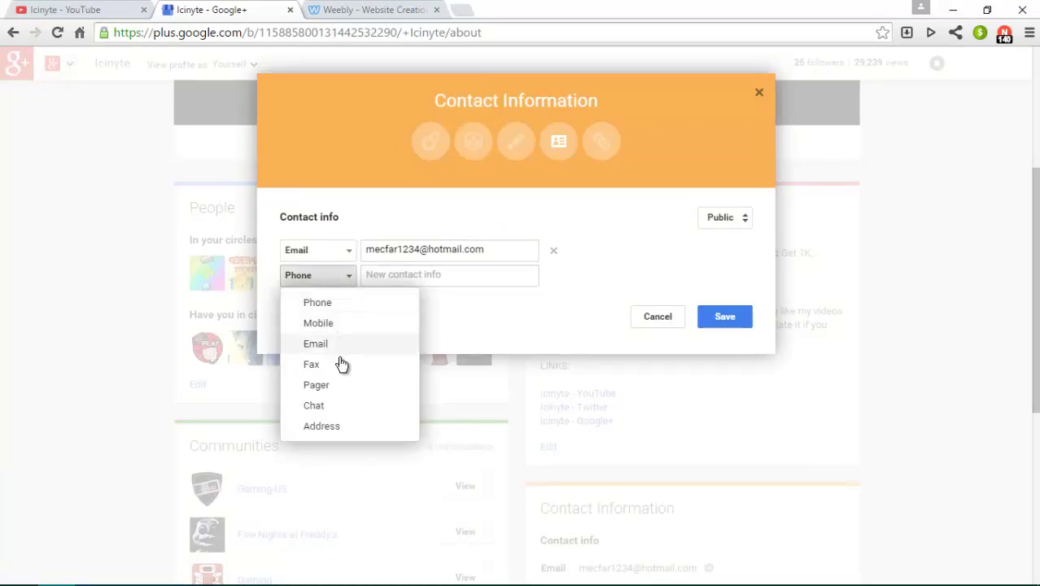
click(331, 407)
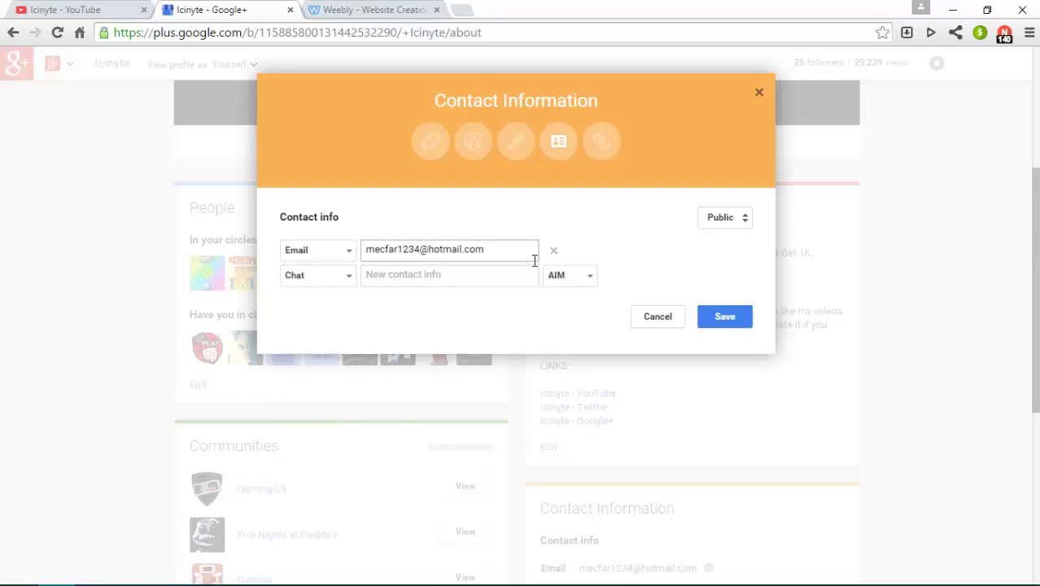
click(558, 281)
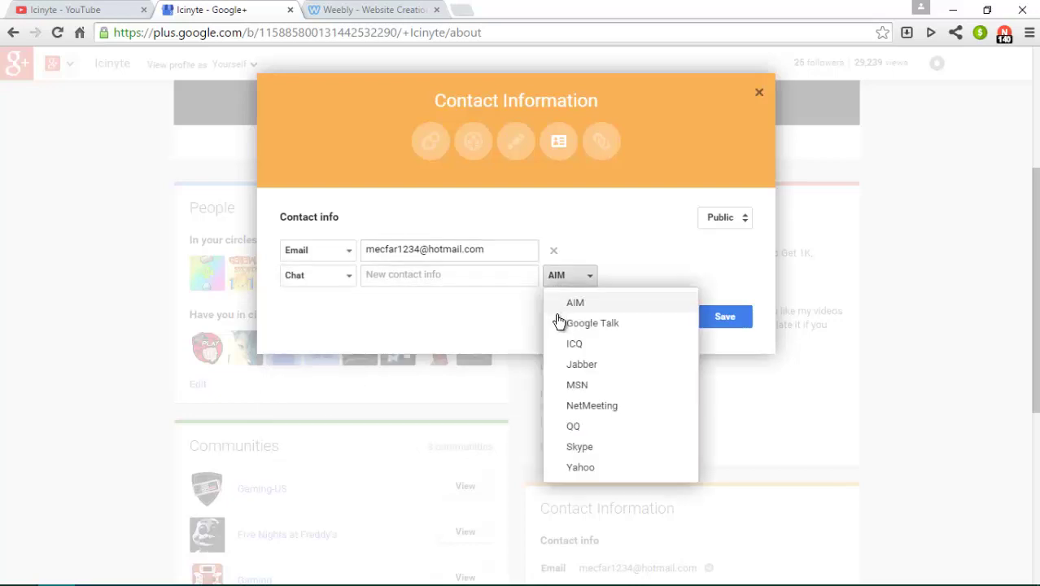
click(562, 324)
click(504, 280)
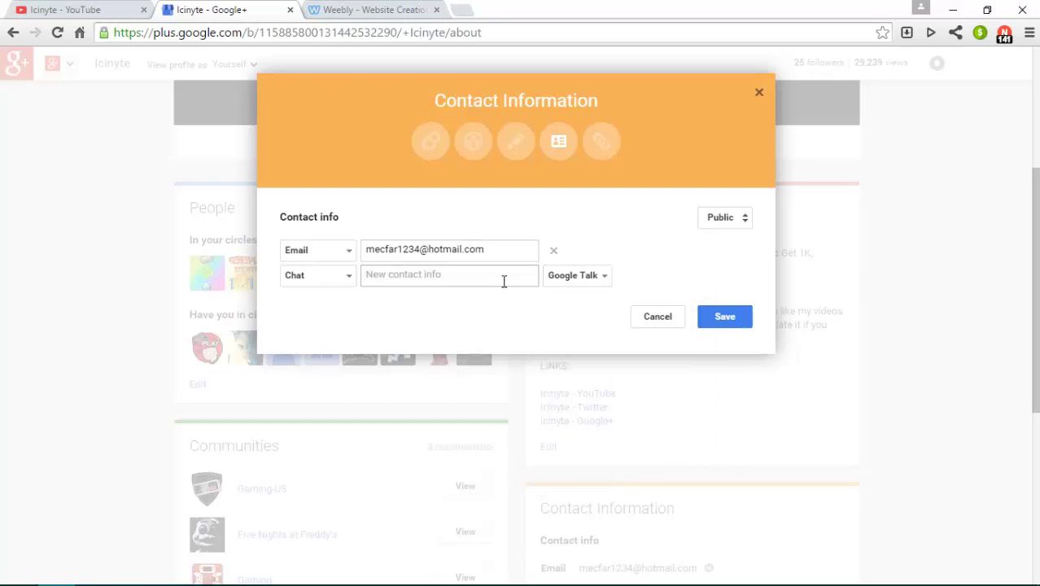
text(Icinyte)
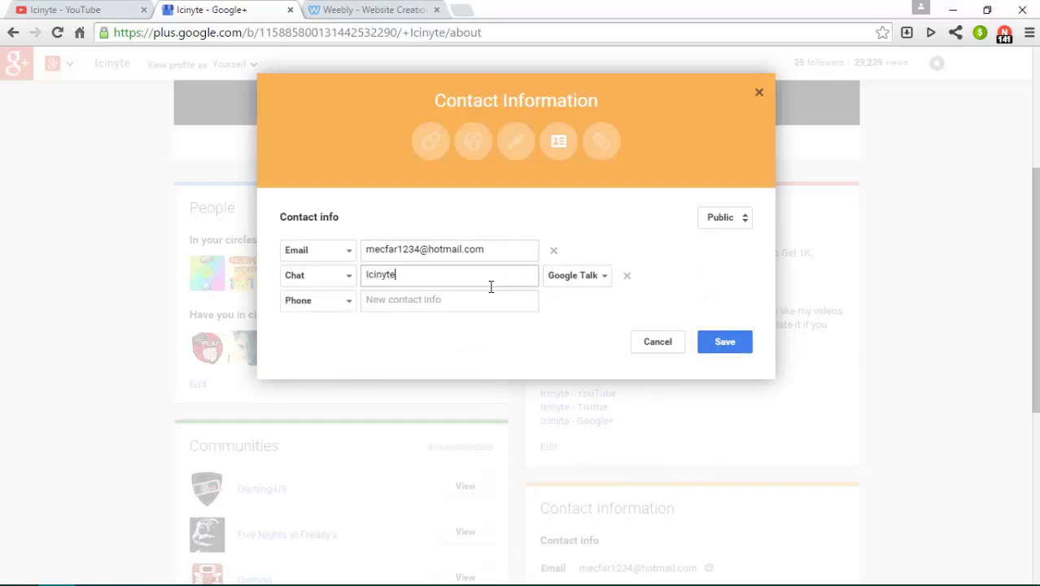
Add Skype and Yahoo chat entries with the profile's chat handle.
click(456, 297)
click(322, 305)
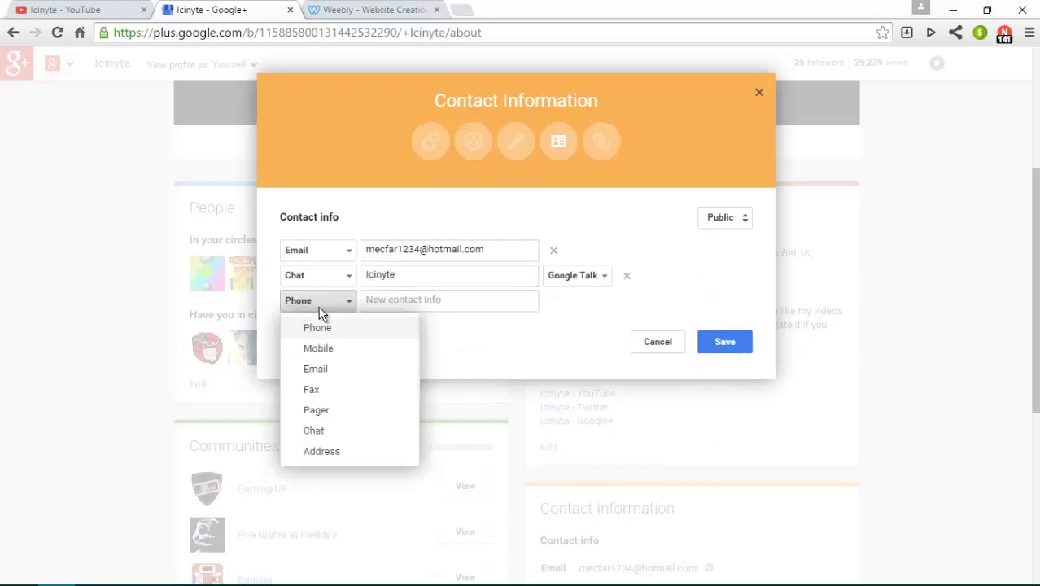
click(324, 431)
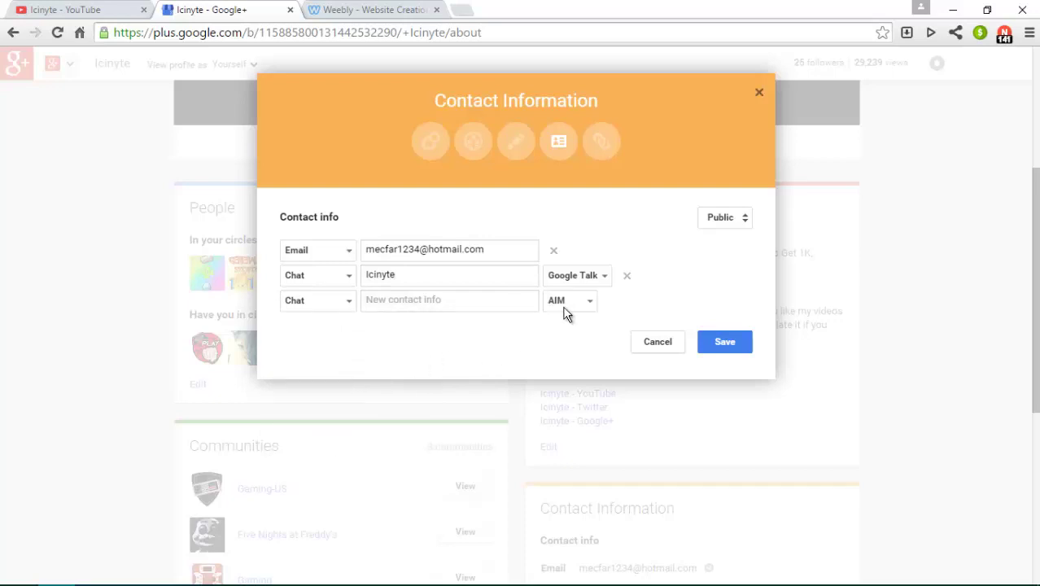
click(567, 307)
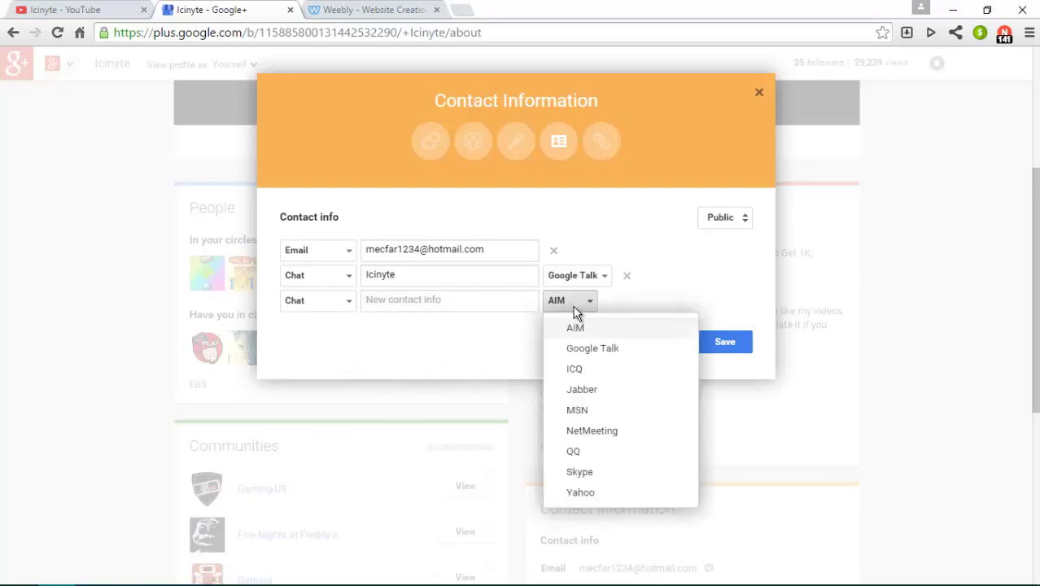
click(576, 477)
click(465, 307)
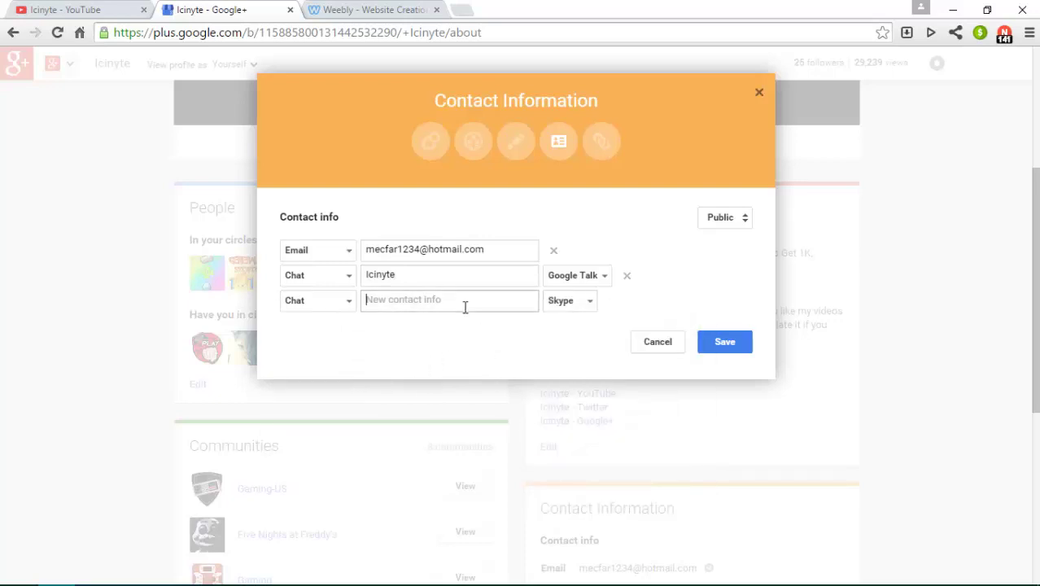
text(Icinyte)
click(407, 331)
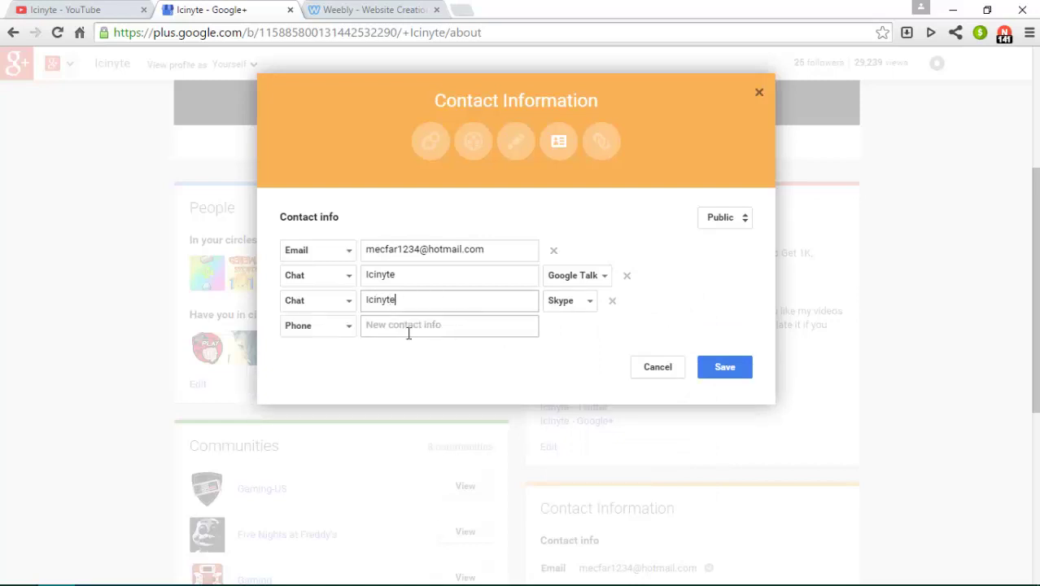
click(329, 329)
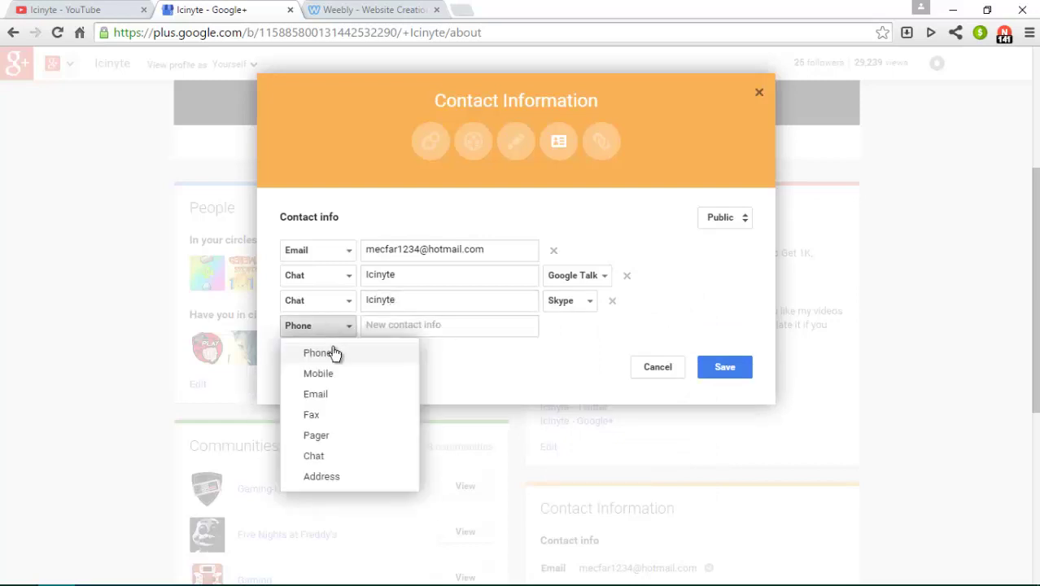
click(322, 456)
click(592, 329)
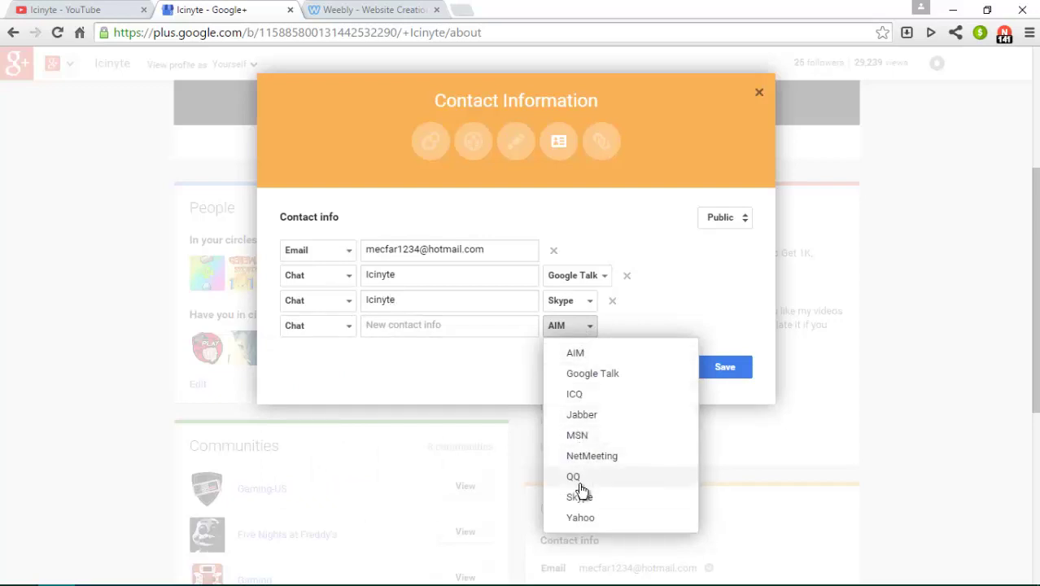
click(580, 519)
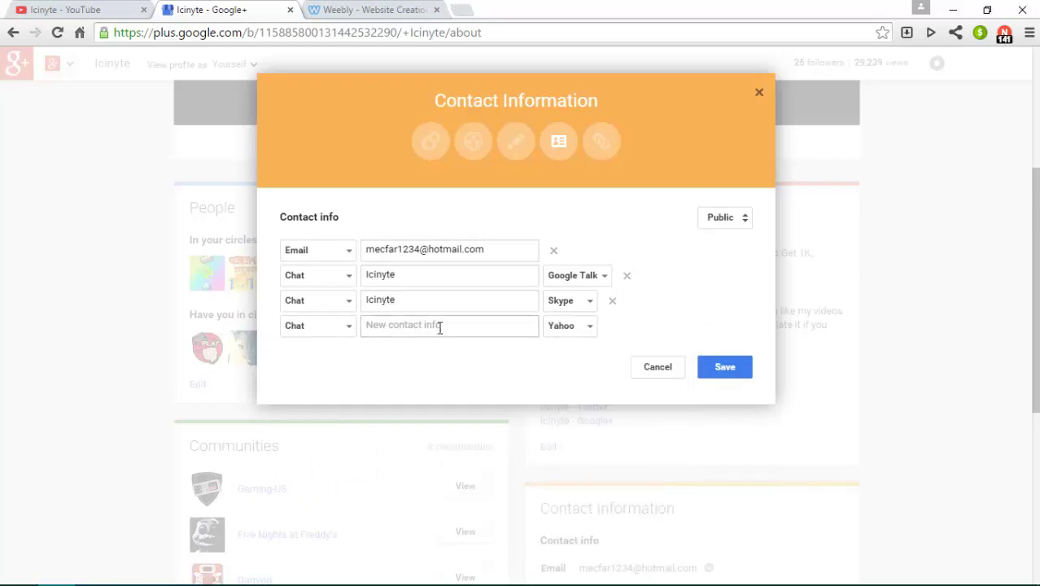
text(Icinyte)
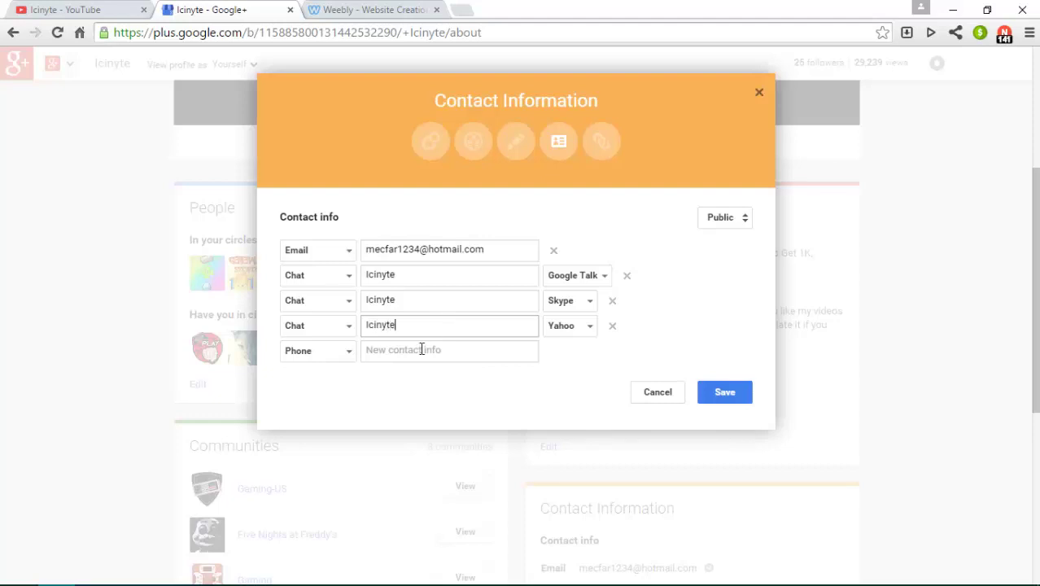
Add a Phone number and a Mobile number, then save the contact info.
click(325, 357)
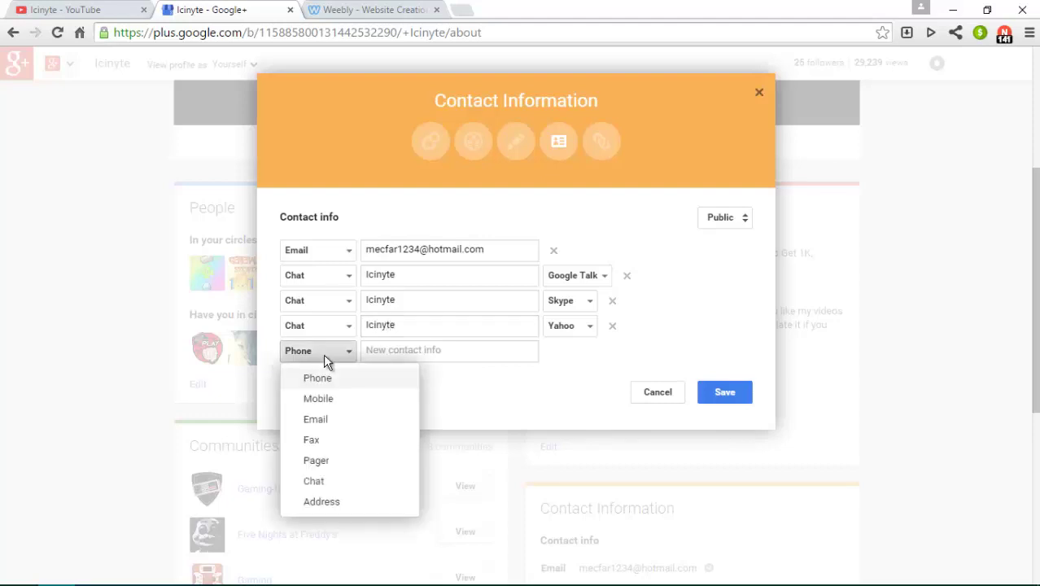
click(370, 351)
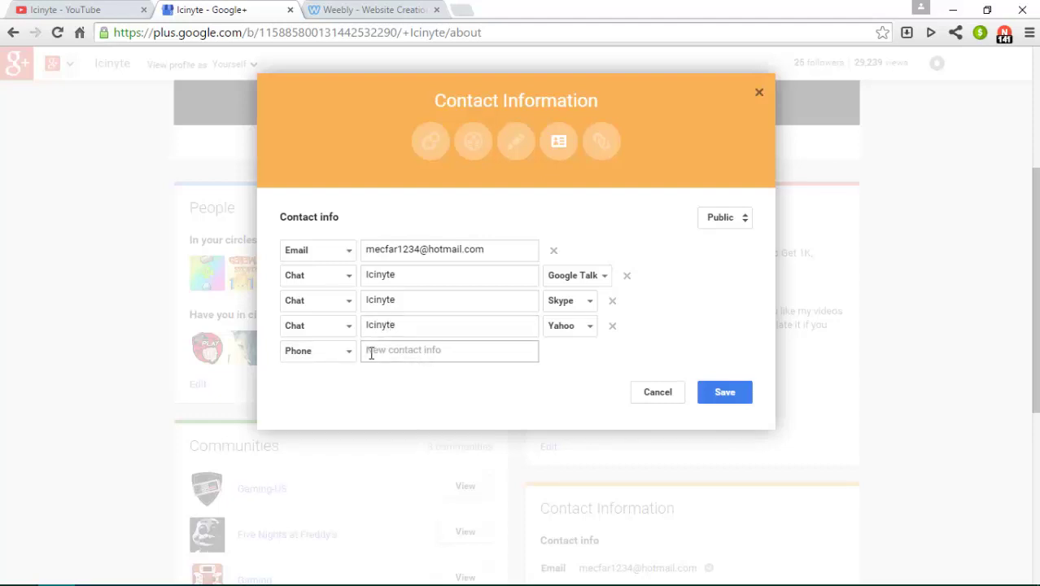
text(365)
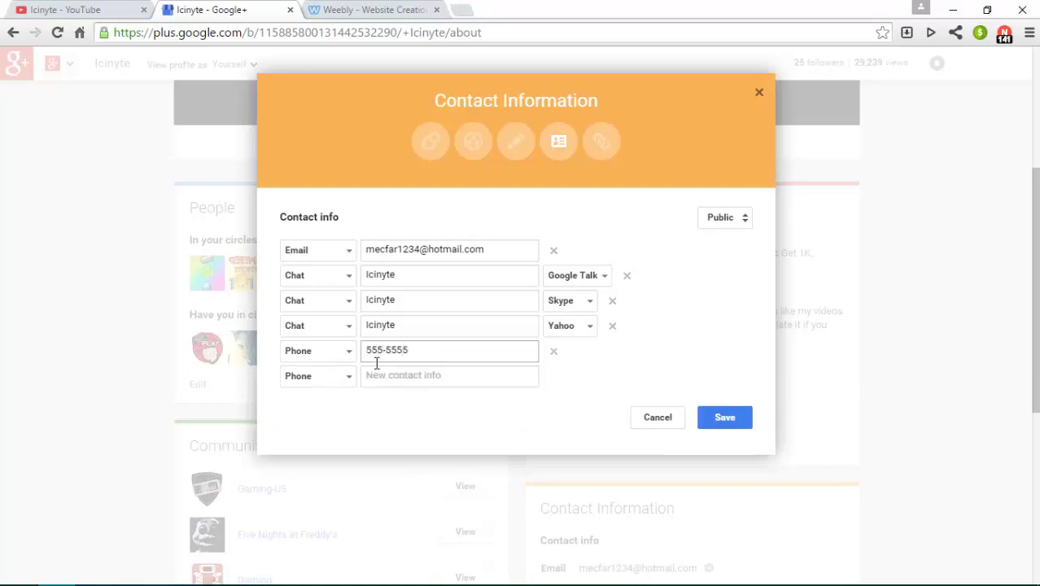
click(378, 379)
click(338, 382)
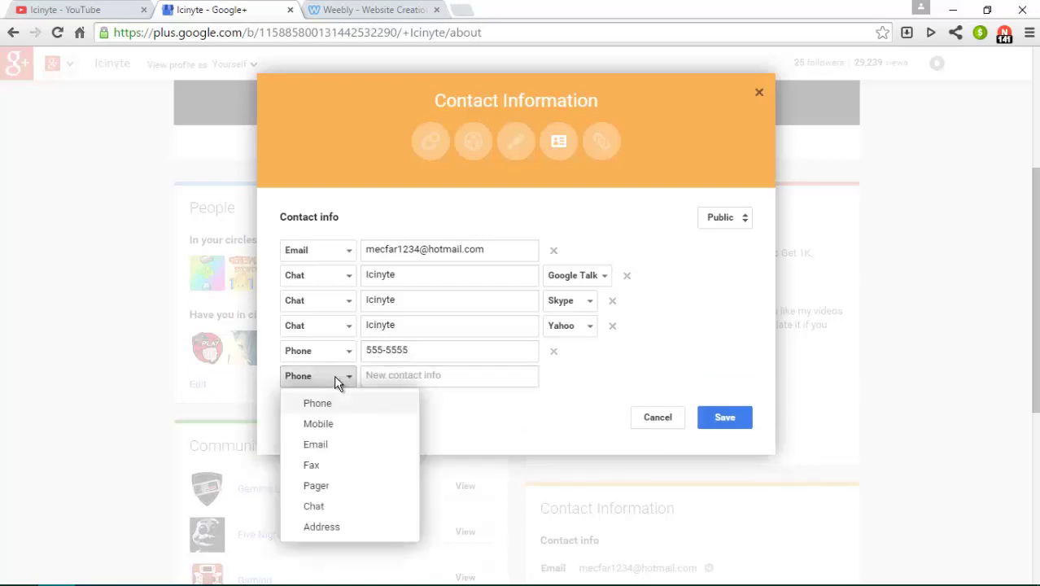
click(336, 421)
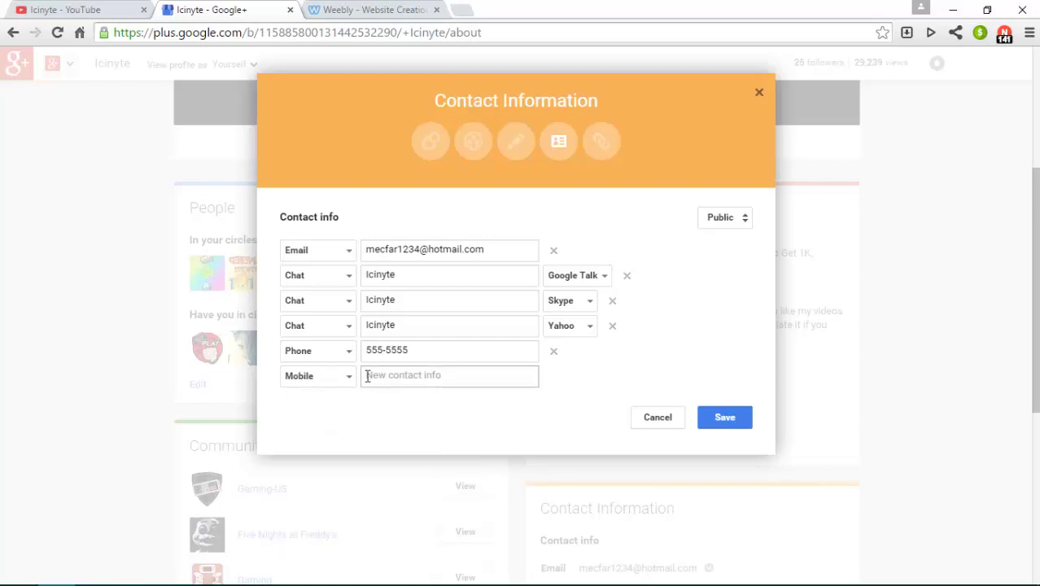
click(367, 348)
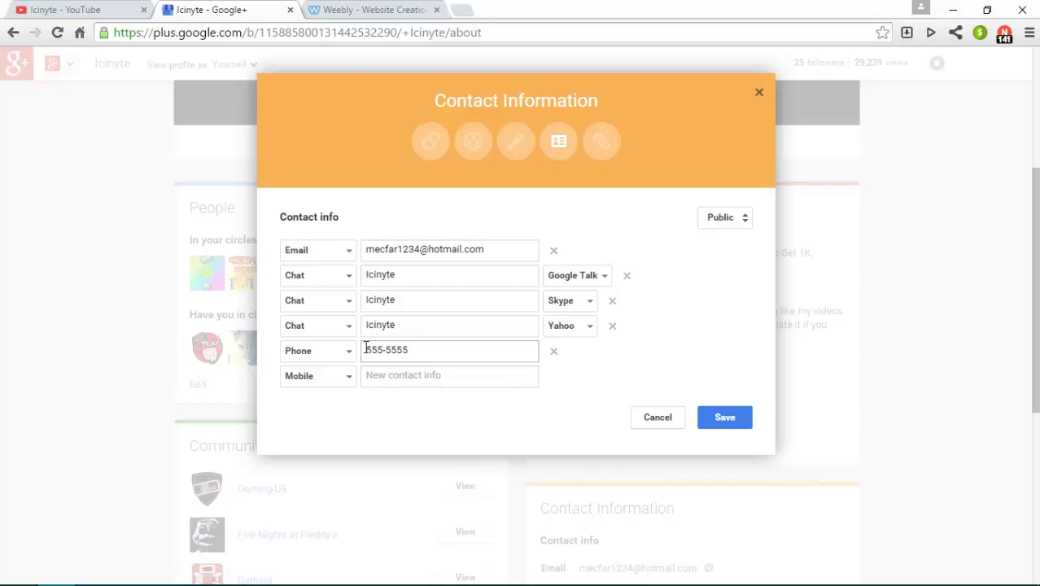
text(5)
text(()
key(Right)
key(Right)
key(Right)
text())
click(397, 372)
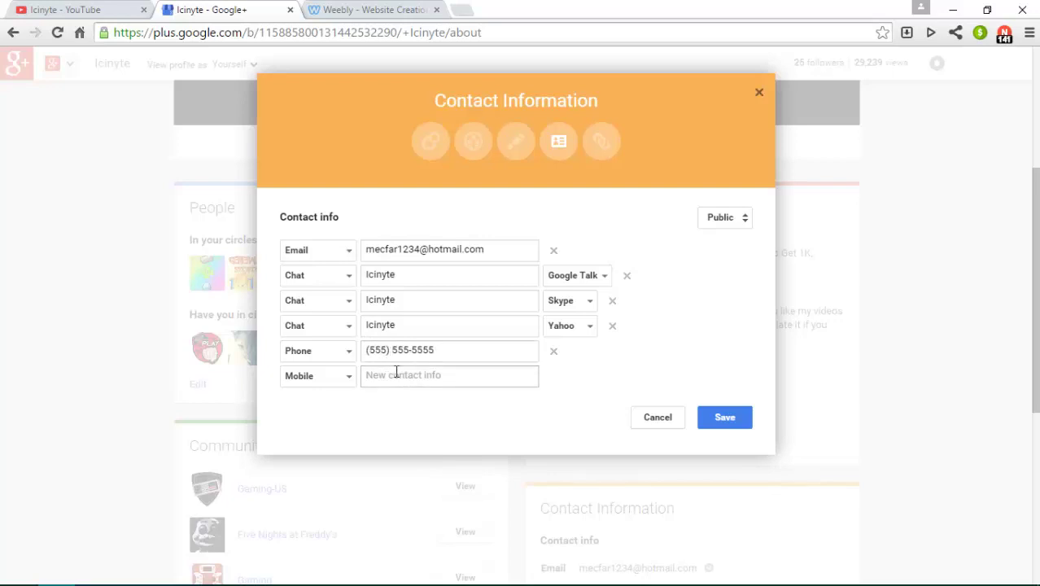
text(555-5555)
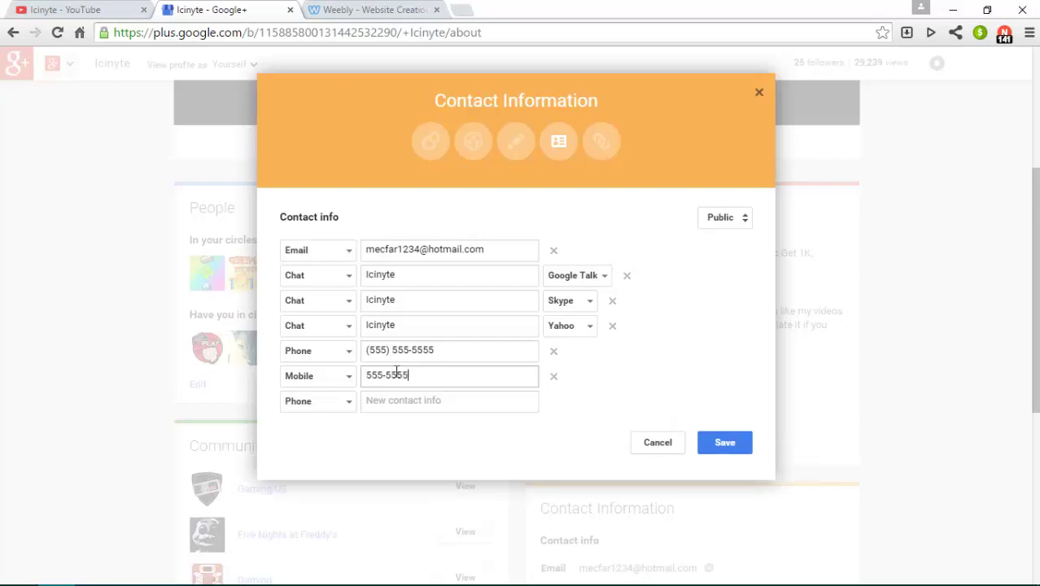
click(395, 403)
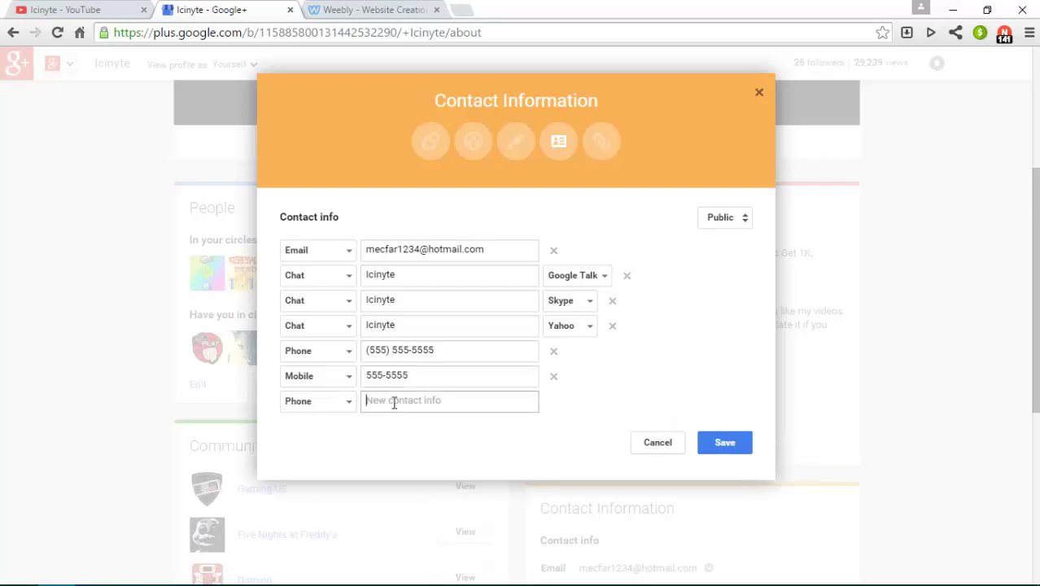
click(714, 442)
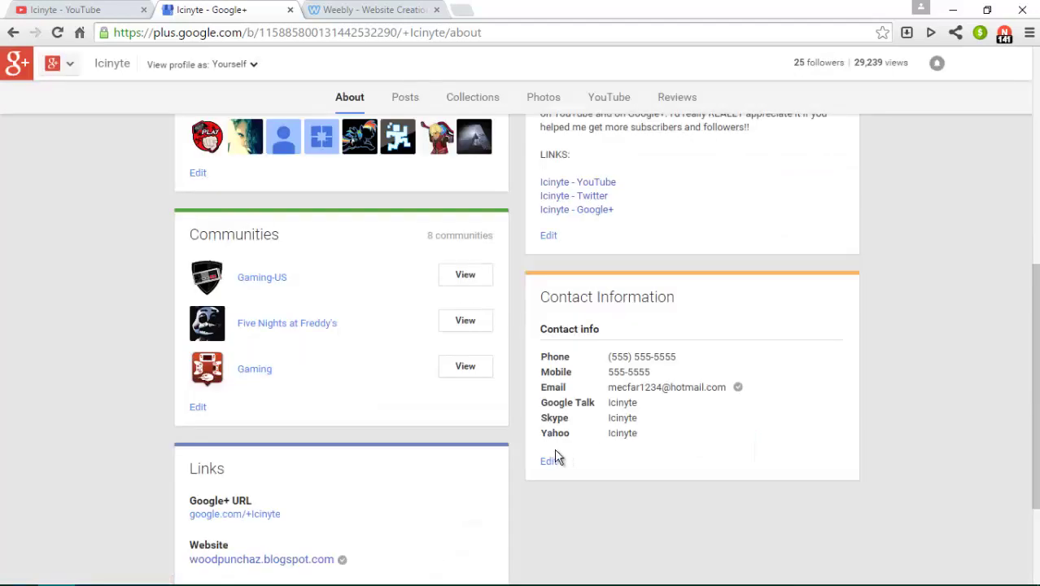
Add a blank custom link in the Links editor, placed between YouTube and Facebook.
click(547, 461)
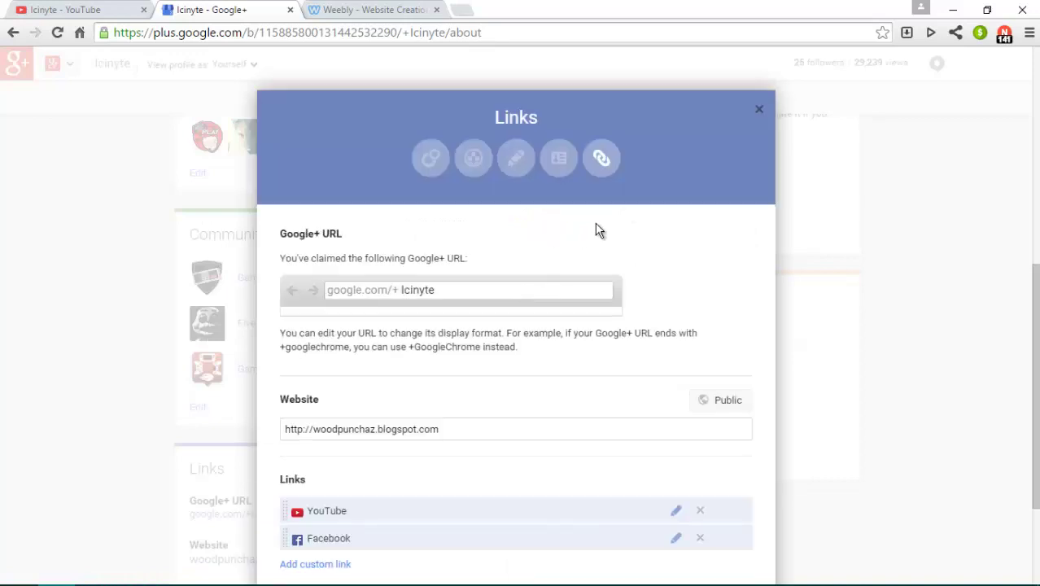
scroll(1027, 407, down, 3)
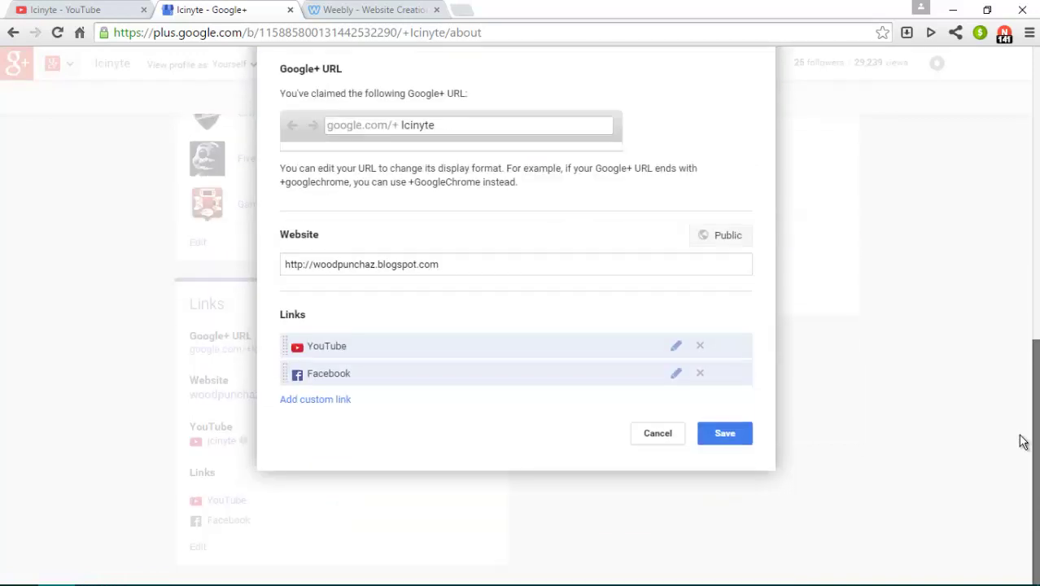
click(318, 400)
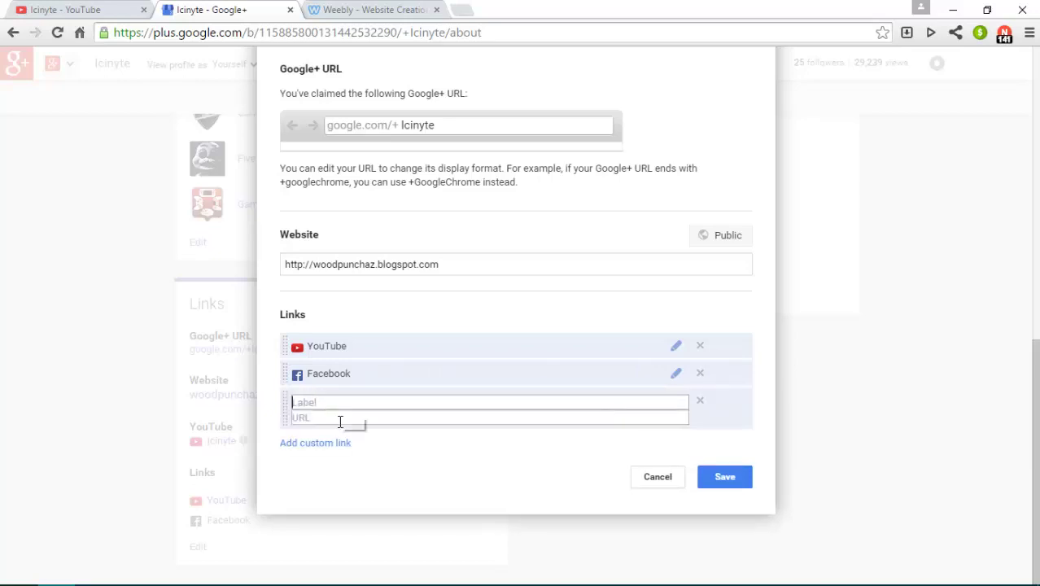
drag(287, 415, 287, 378)
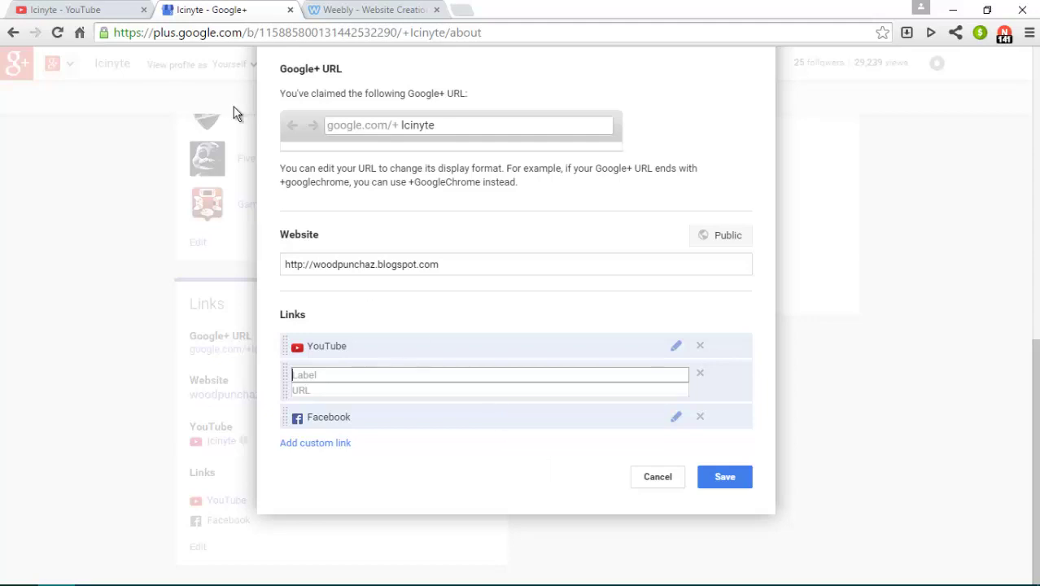
Load the atlanticrecords YouTube channel and view its About page.
click(91, 6)
click(229, 68)
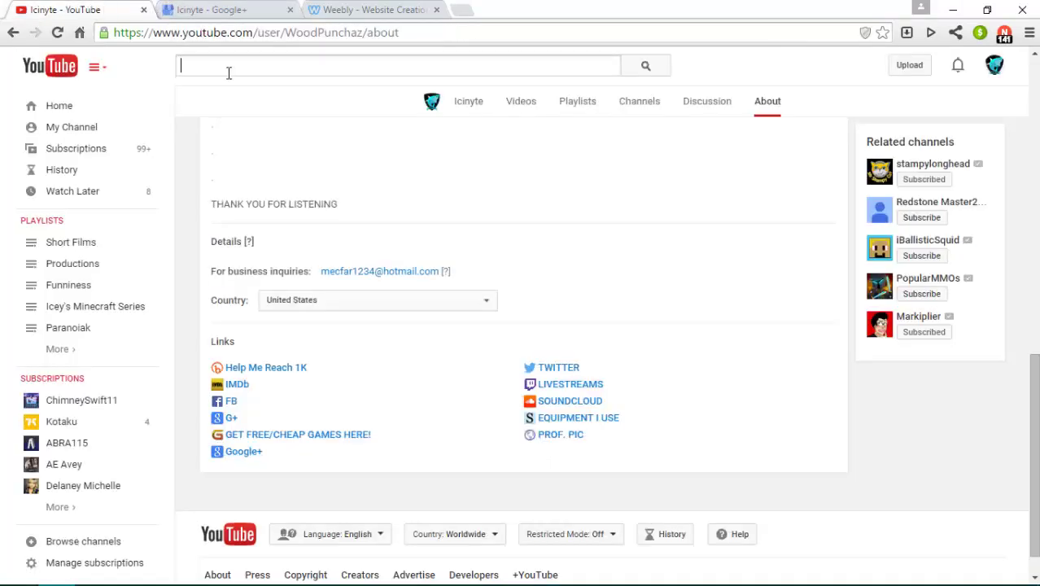
drag(399, 33, 287, 33)
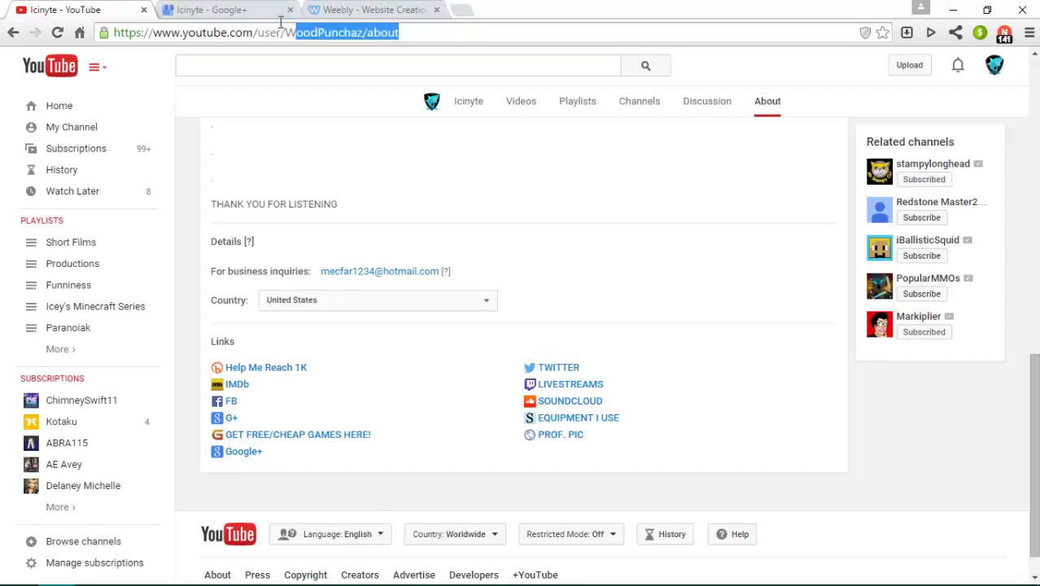
text(at)
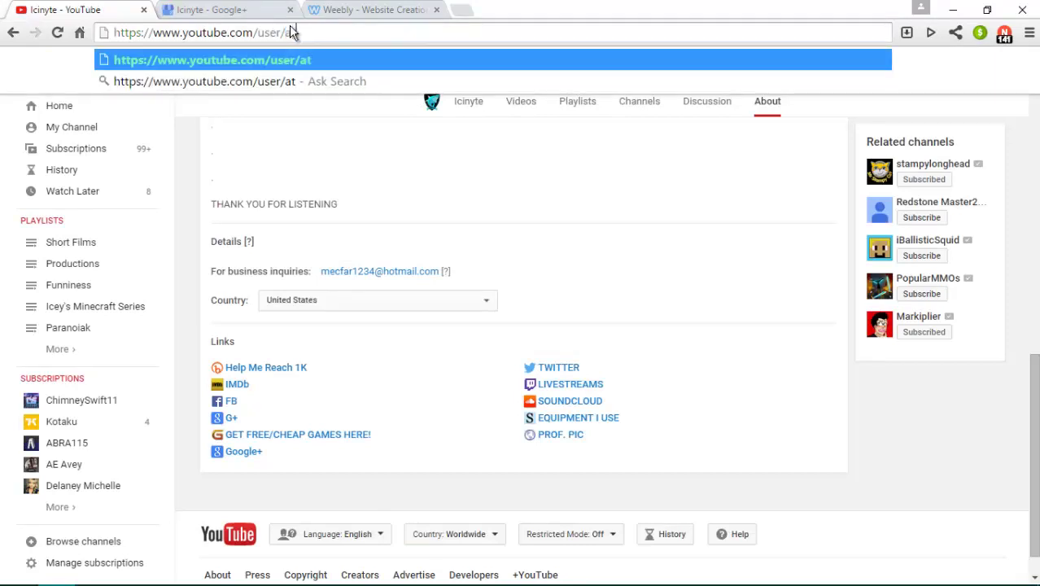
text(lan)
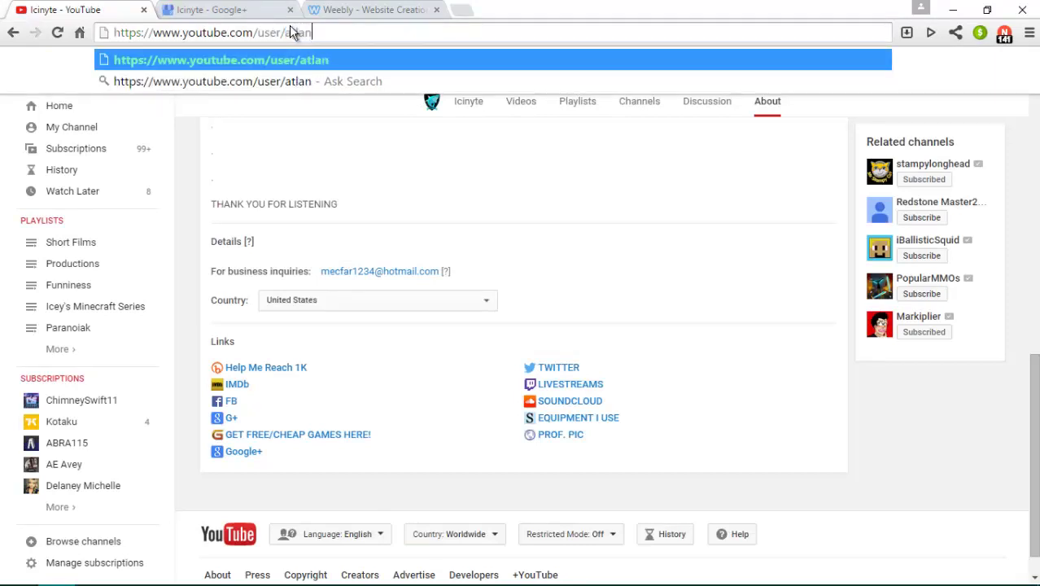
text(ticrecor)
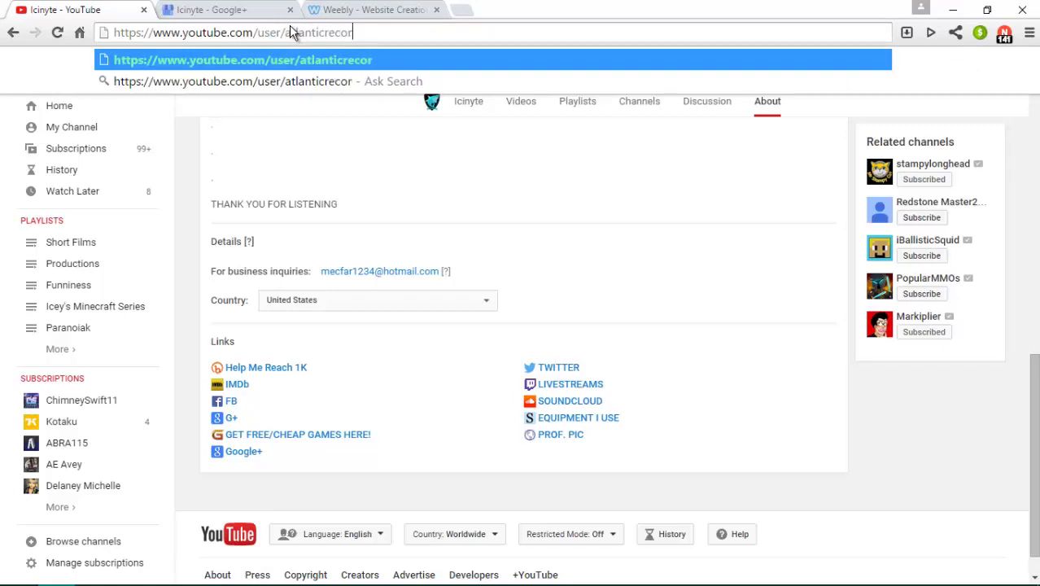
text(ds)
key(Return)
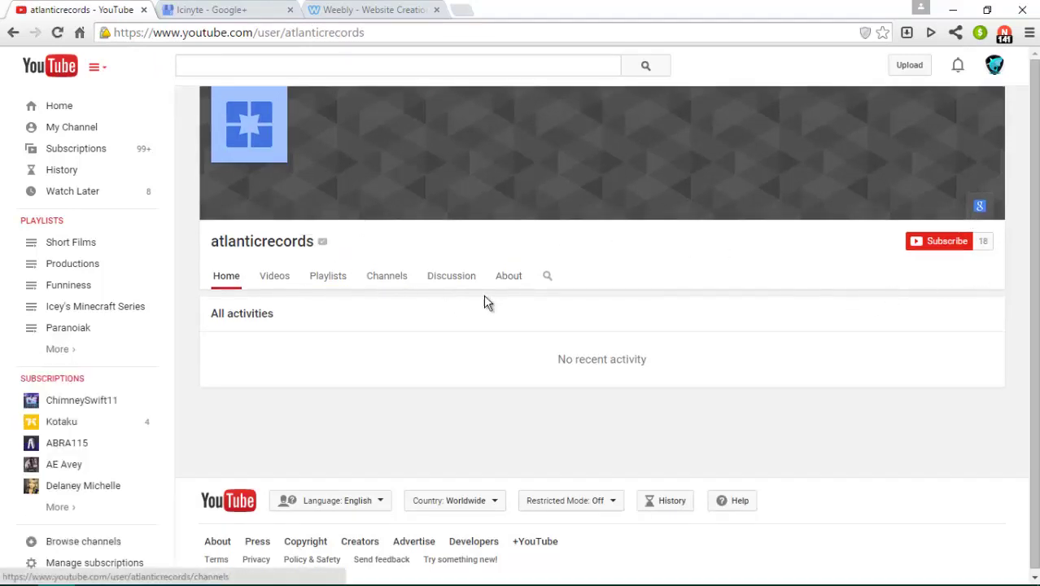
click(512, 278)
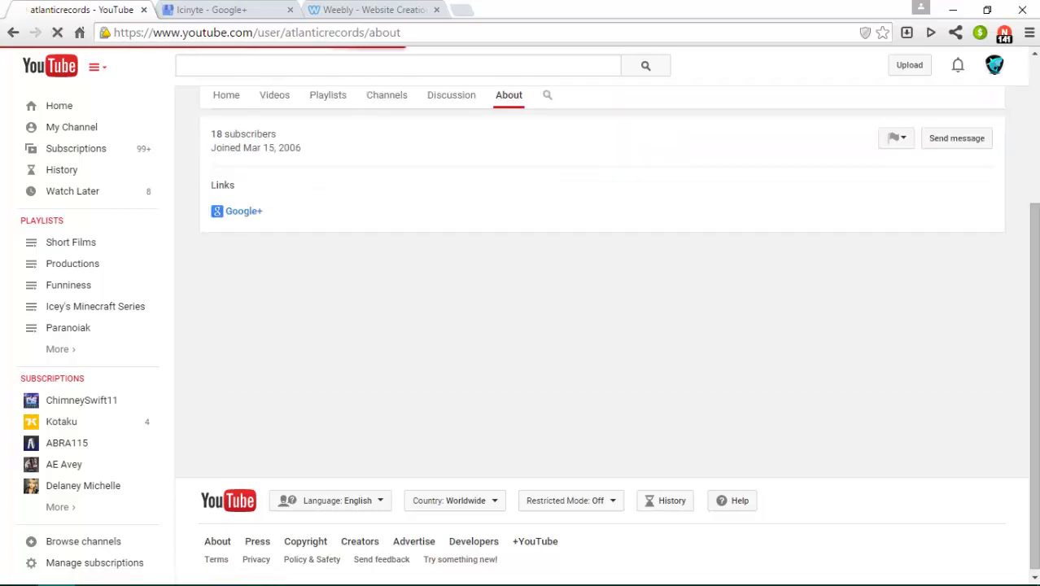
Inspect atlanticrecords' verified Google+ page, then return to the Icinyte Links editor.
click(232, 215)
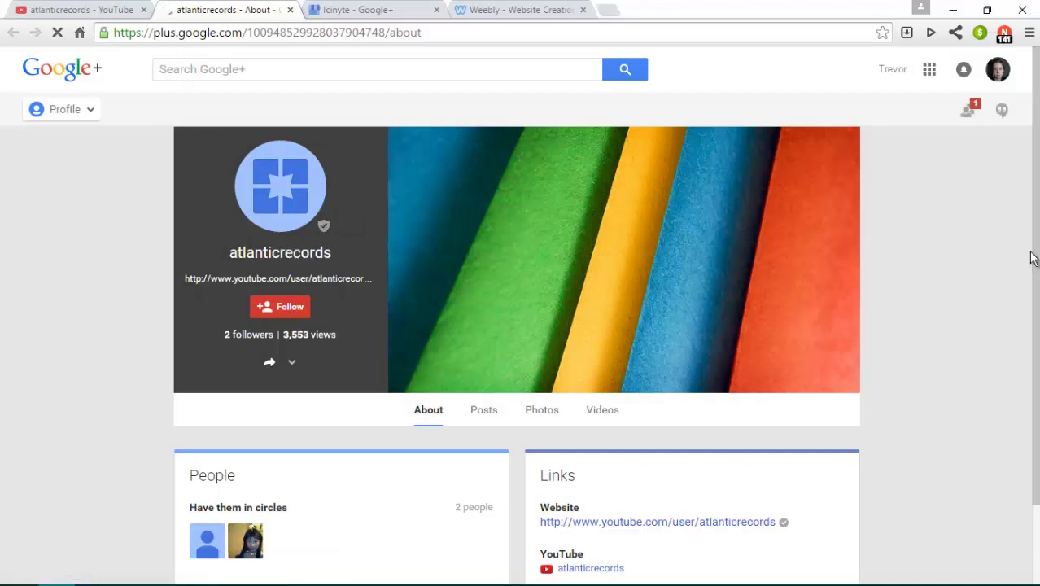
scroll(1036, 416, down, 1)
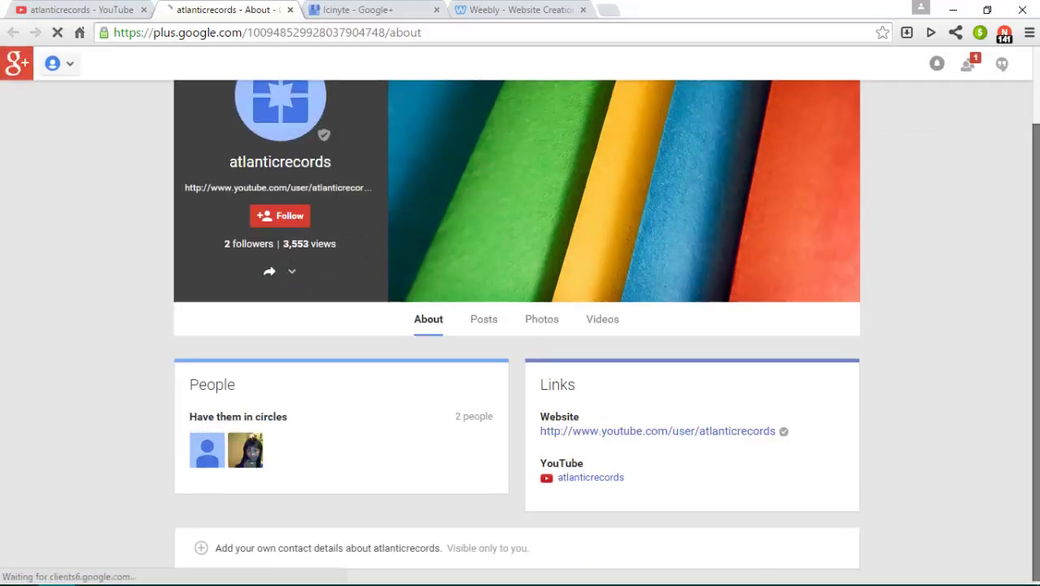
scroll(1036, 417, up, 1)
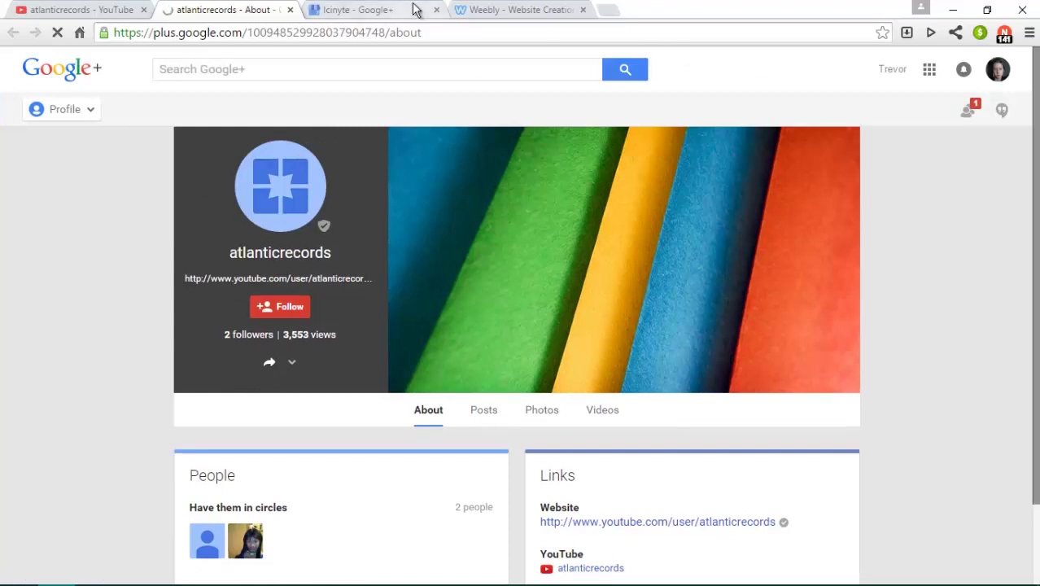
click(383, 8)
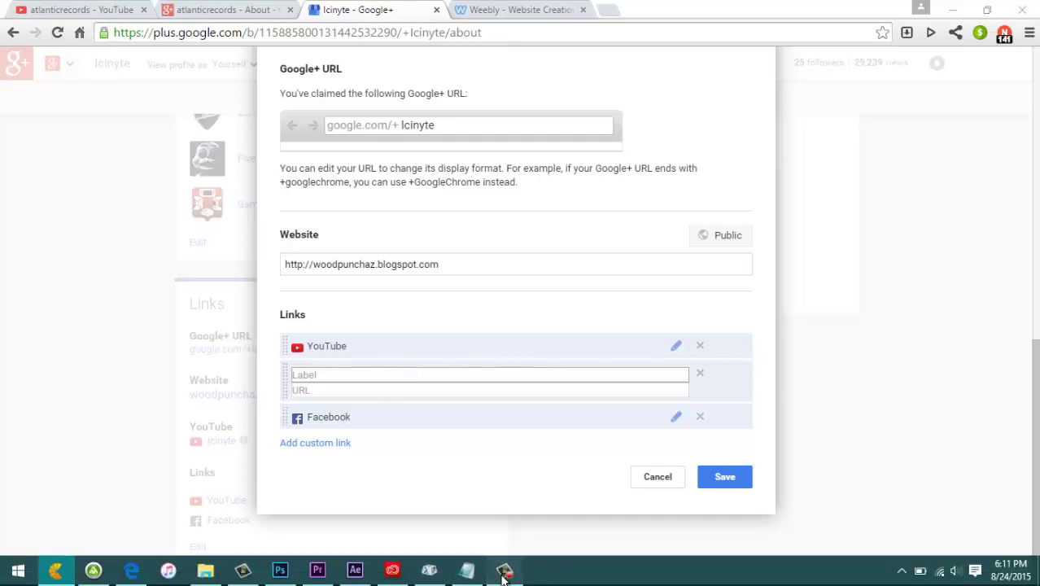
click(505, 570)
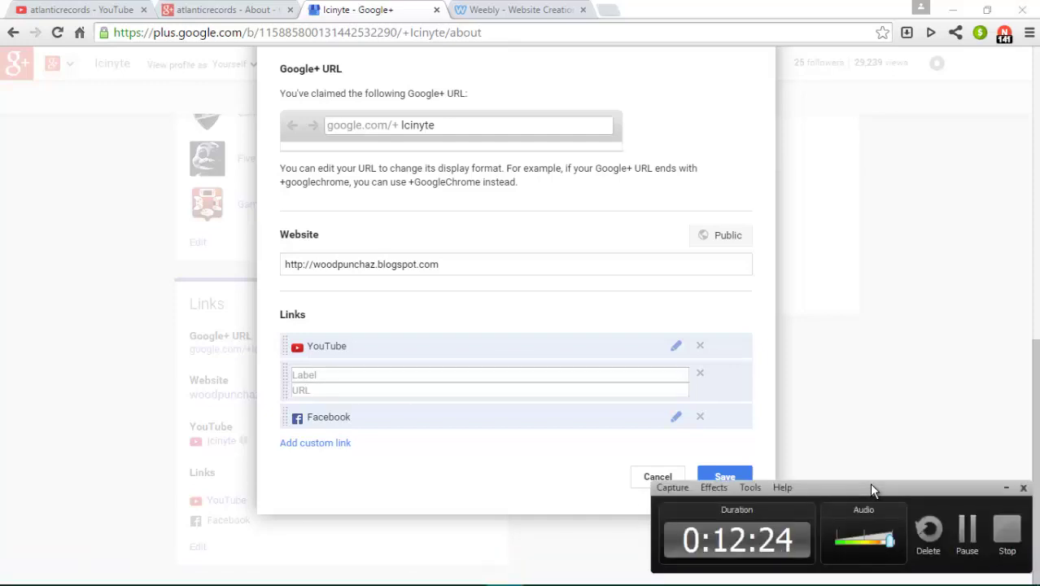